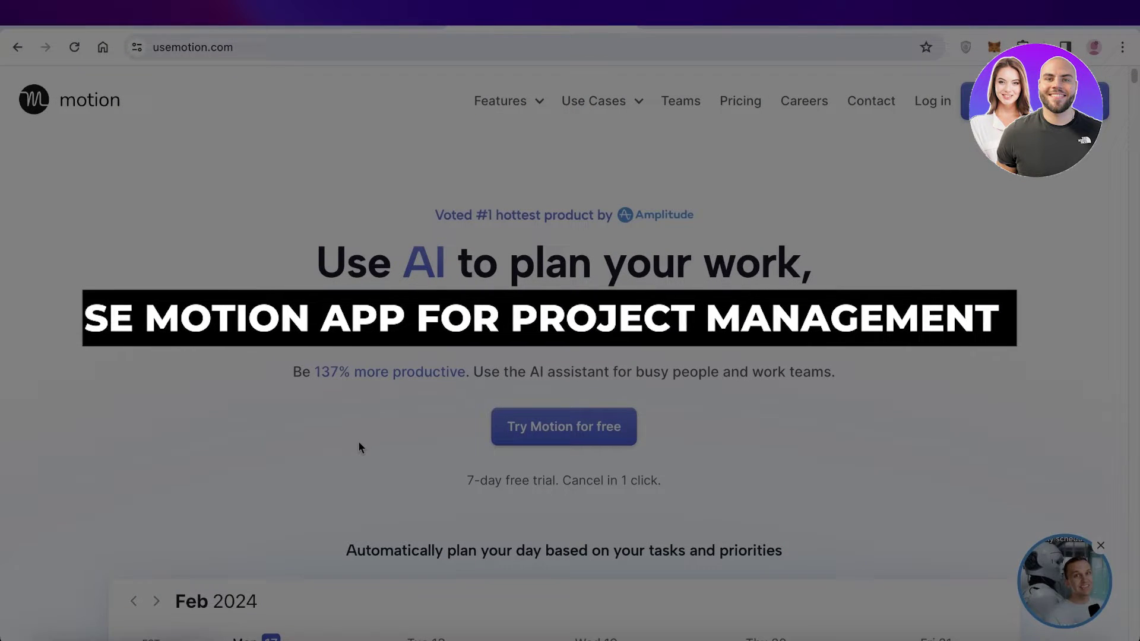
Step: Browse the Motion landing page and open the individual-features sign-up page
scroll(386, 297, "down", 2)
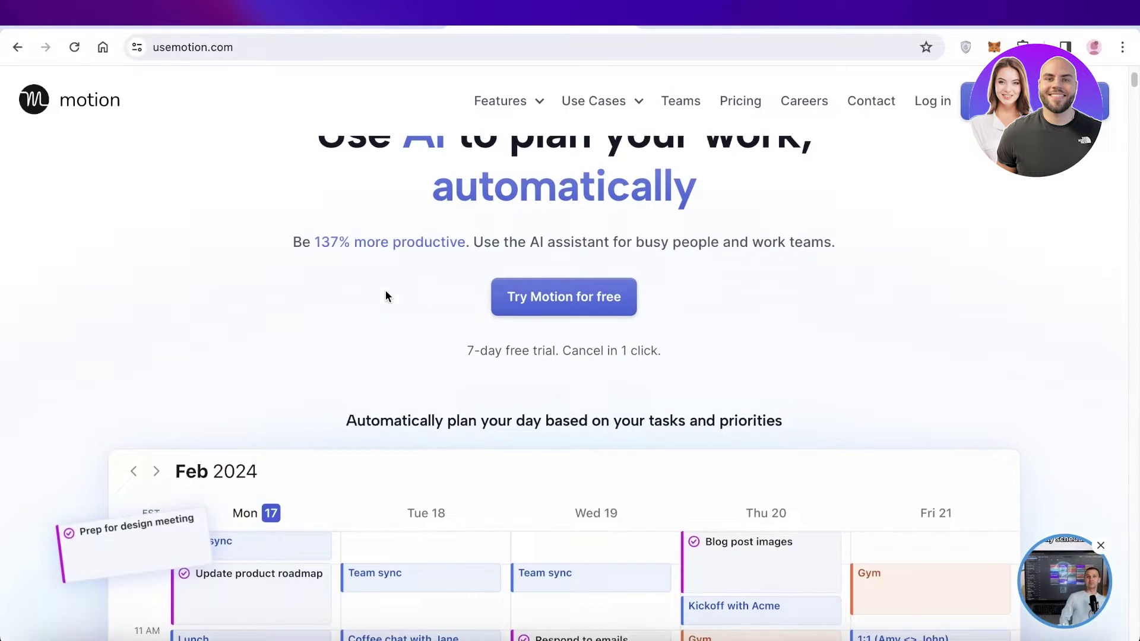
scroll(1110, 282, "down", 5)
scroll(1096, 286, "down", 10)
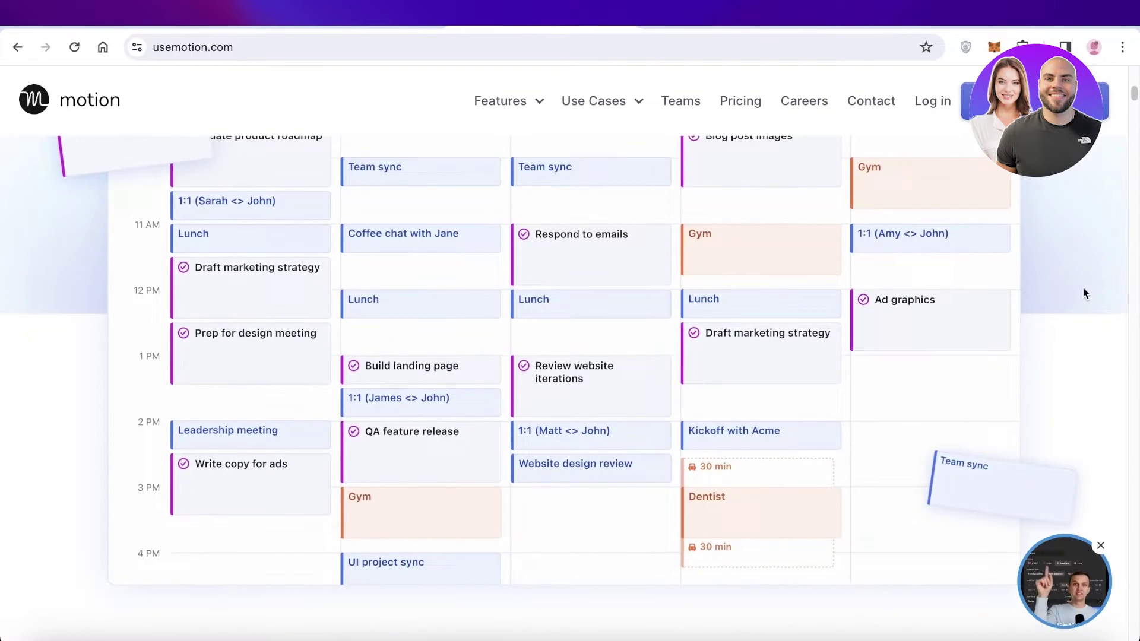
scroll(1078, 298, "down", 1)
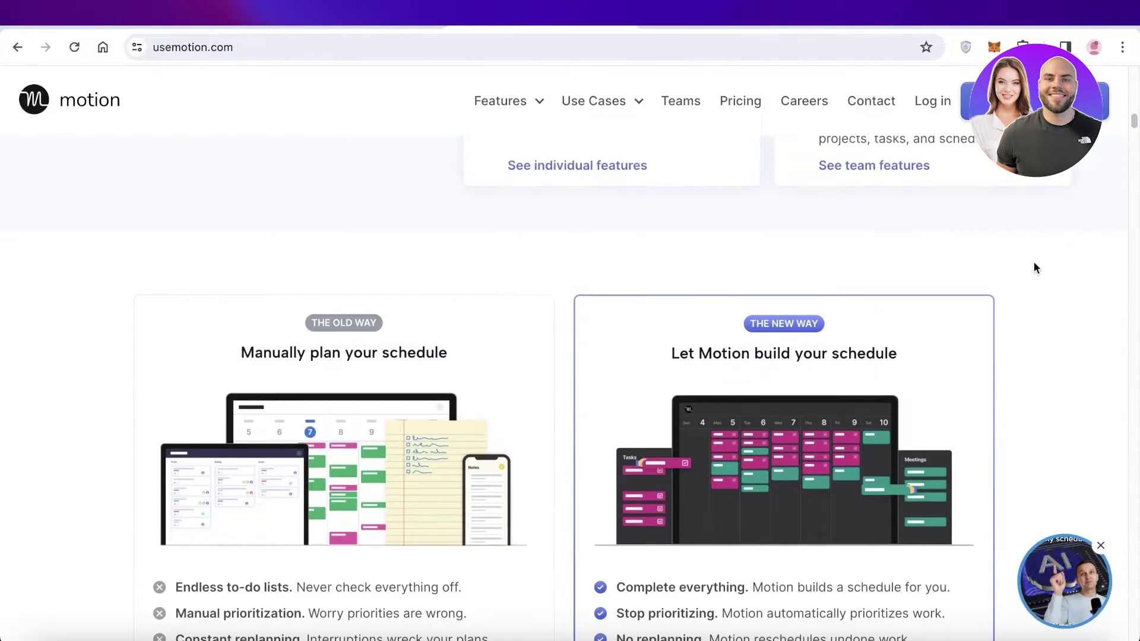
scroll(1035, 261, "up", 3)
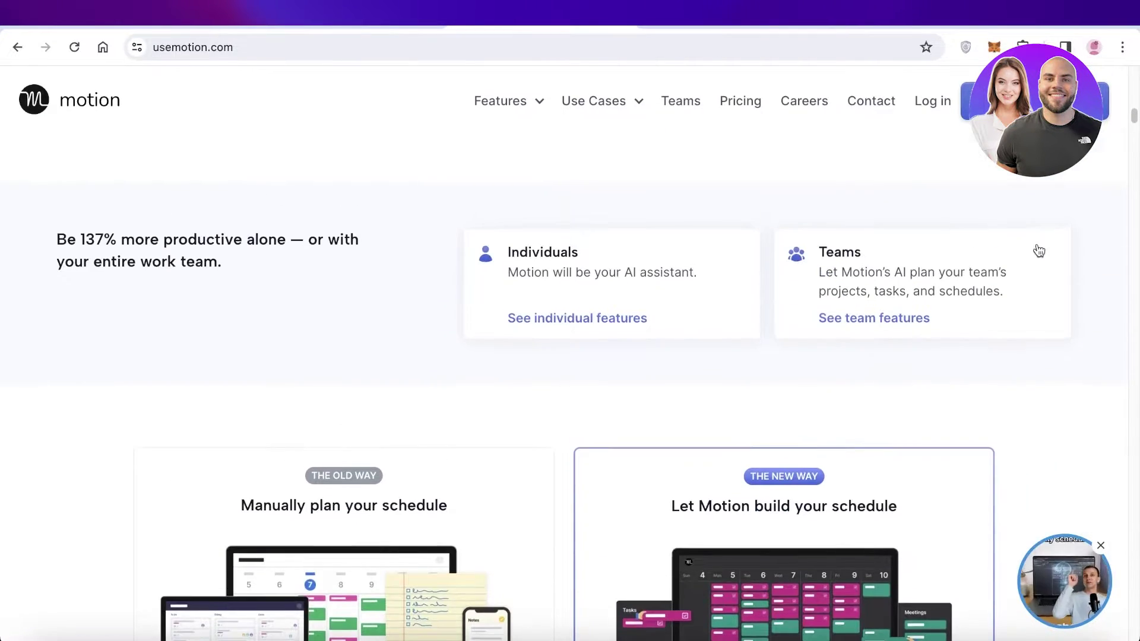
left_click(541, 325)
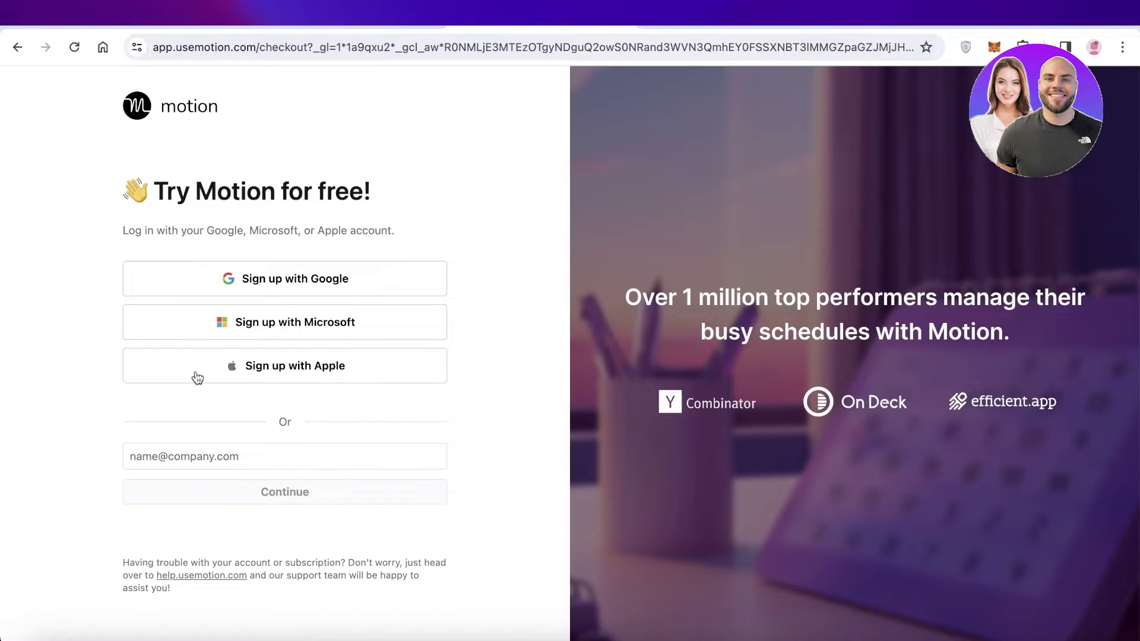
Step: Sign up with a Google account and subscribe to reach the 7-day free trial checkout
left_click(272, 280)
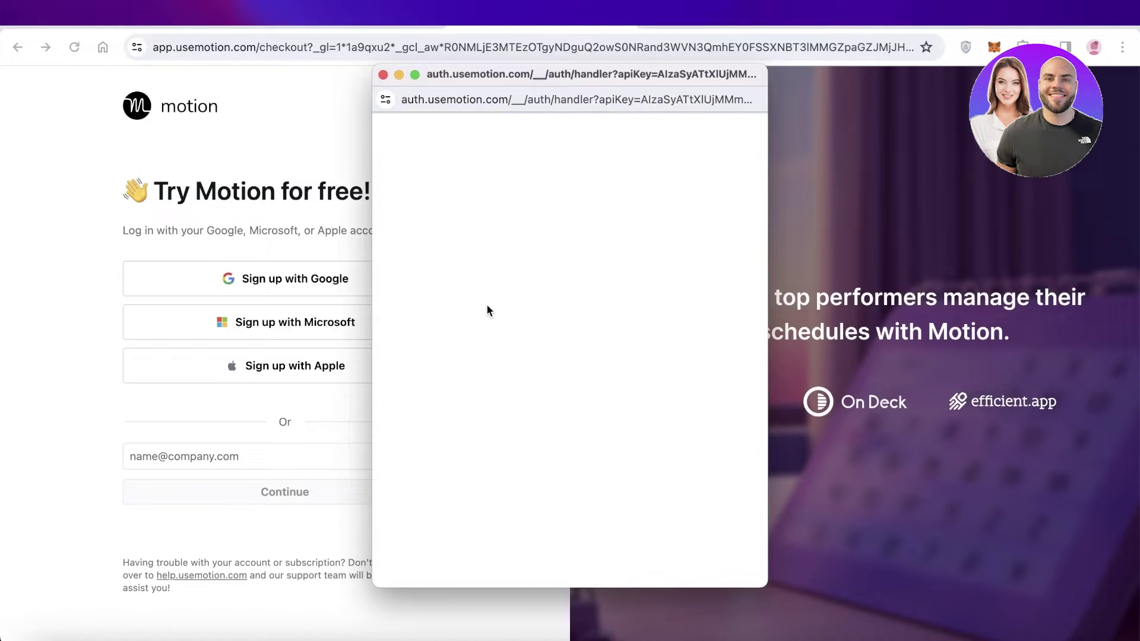
left_click(483, 371)
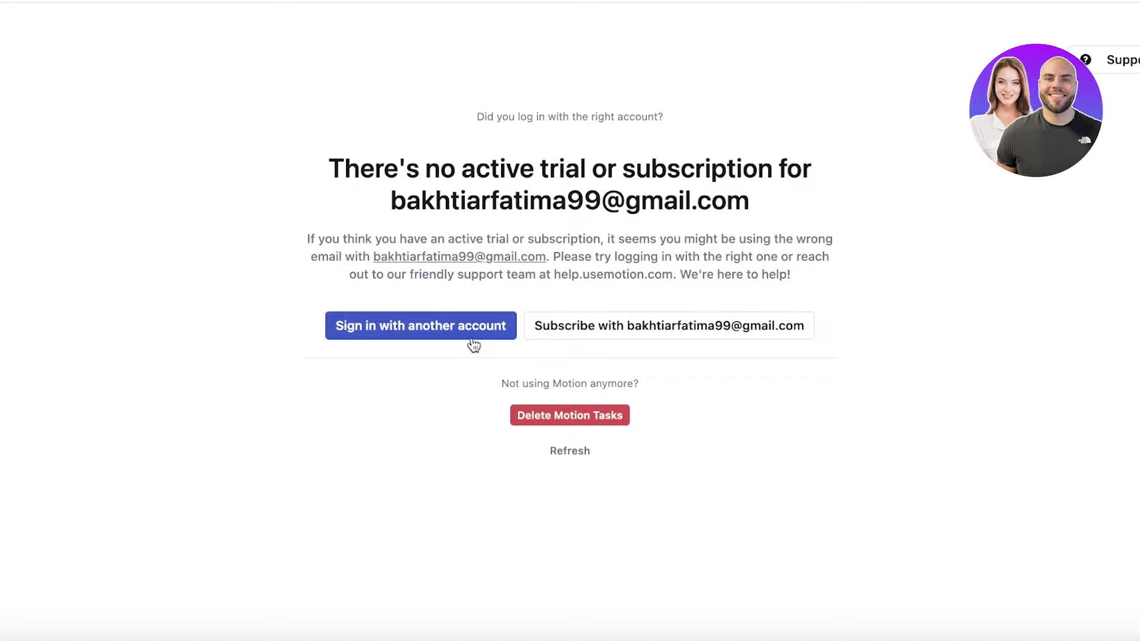
left_click(591, 343)
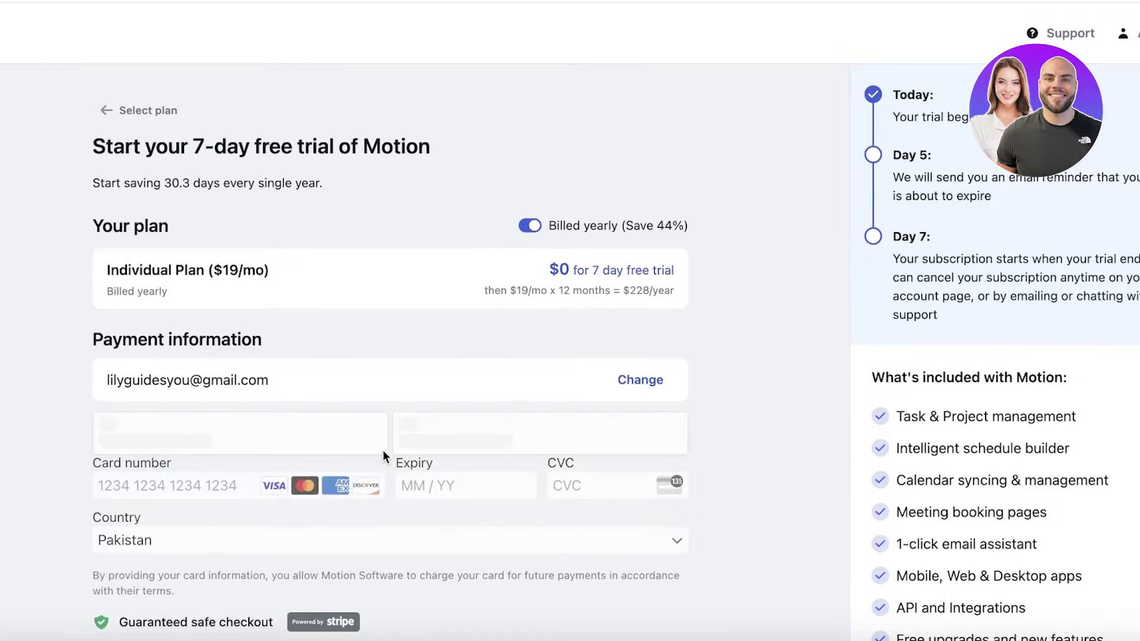
Step: Switch the Individual Plan to monthly billing at $34/mo and scroll through the checkout
left_click(532, 228)
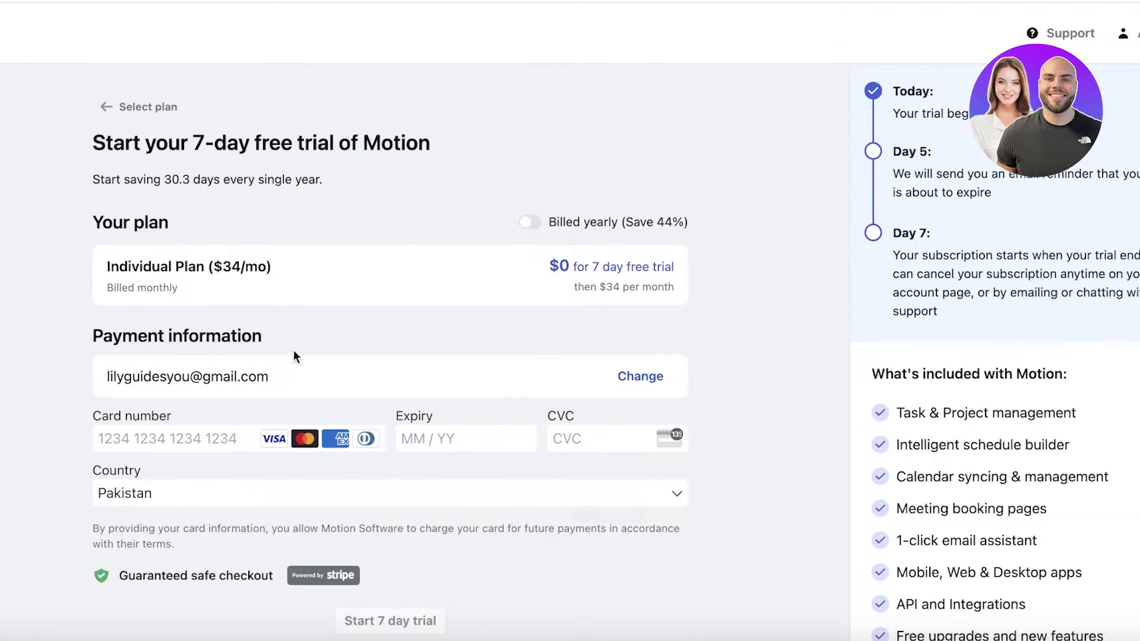
scroll(294, 355, "down", 1)
scroll(802, 255, "up", 1)
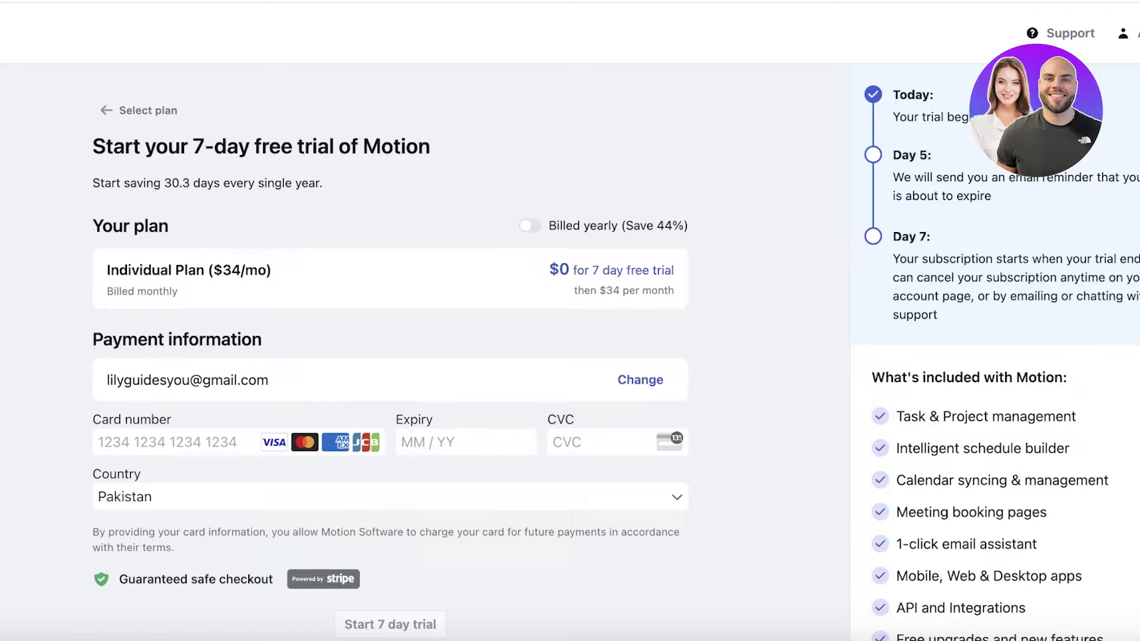
scroll(717, 355, "down", 1)
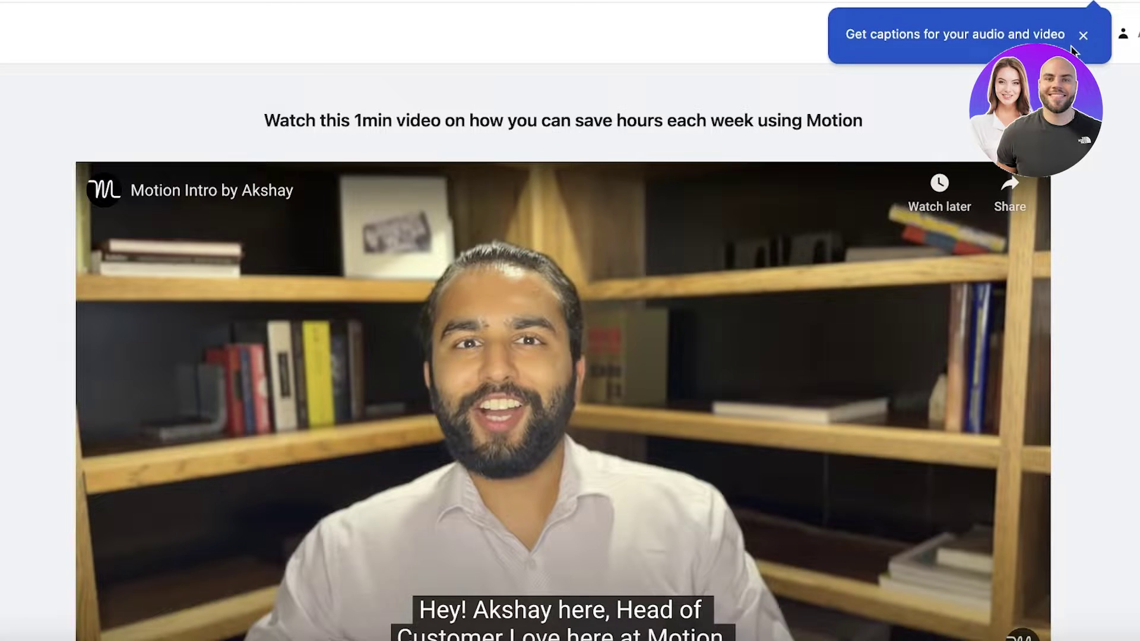
Step: Dismiss the captions prompt, skip the intro video, and skip connecting a calendar
left_click(1083, 37)
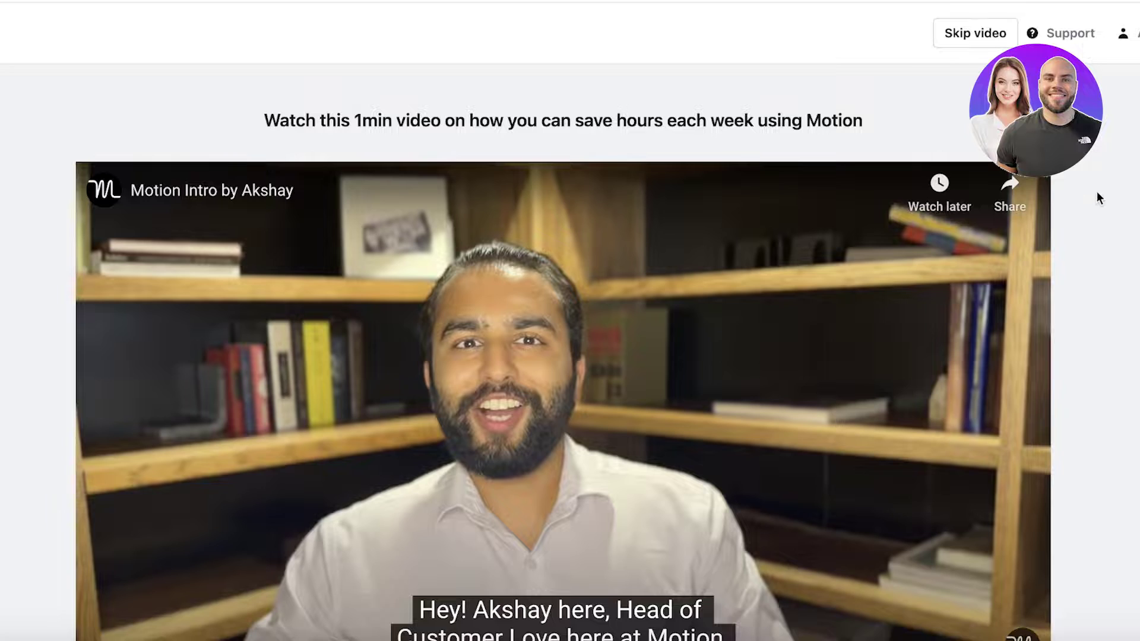
left_click(948, 34)
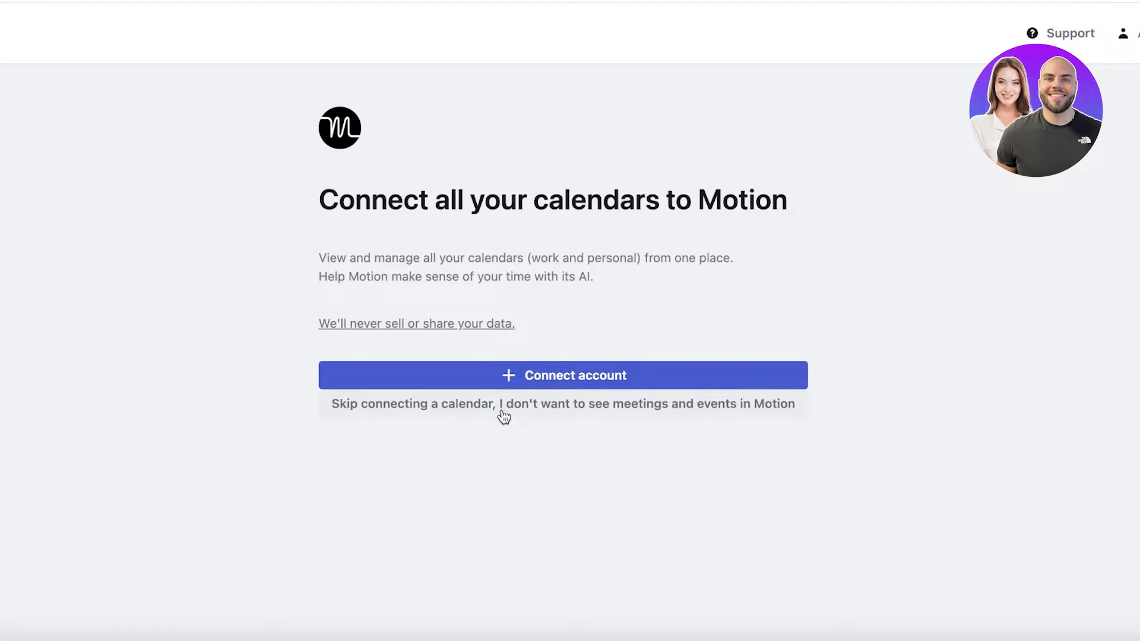
left_click(491, 372)
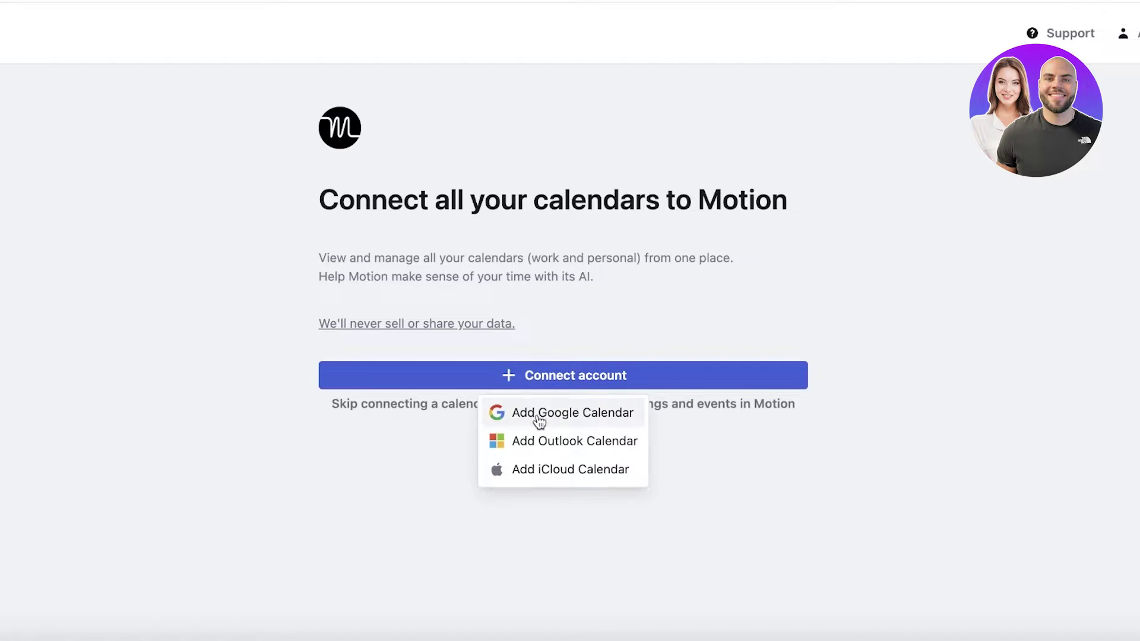
left_click(791, 460)
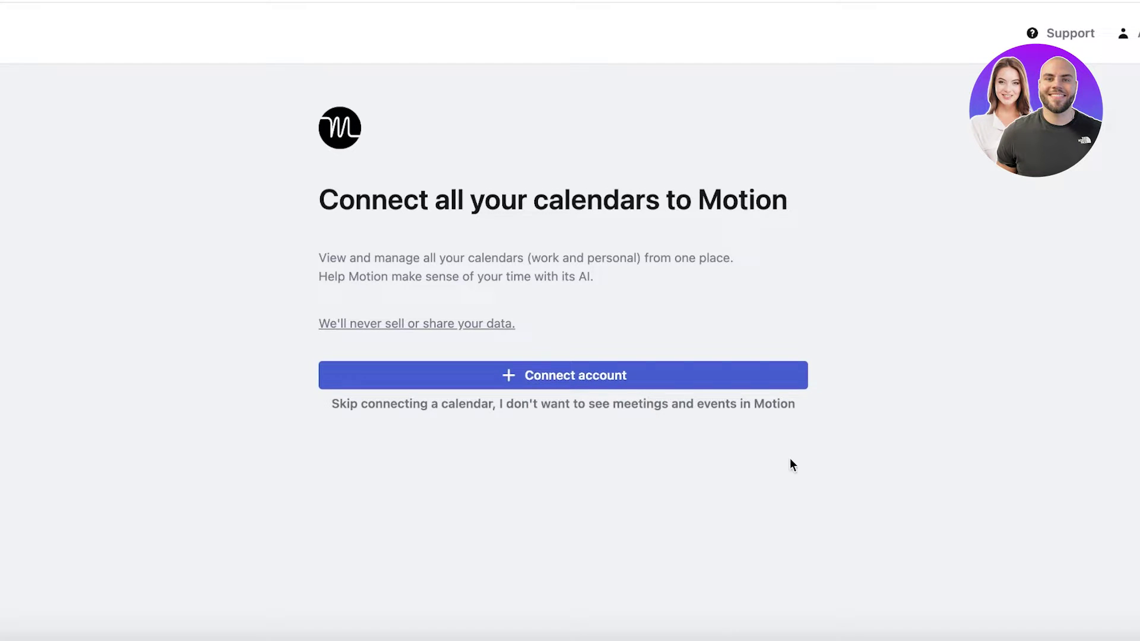
left_click(406, 407)
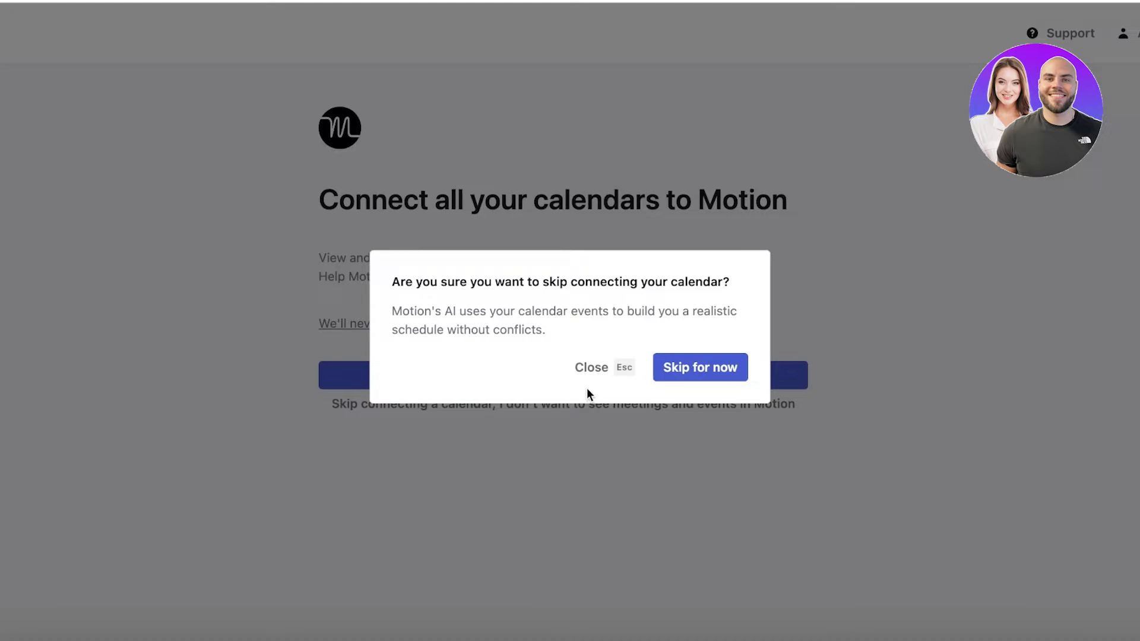
left_click(683, 364)
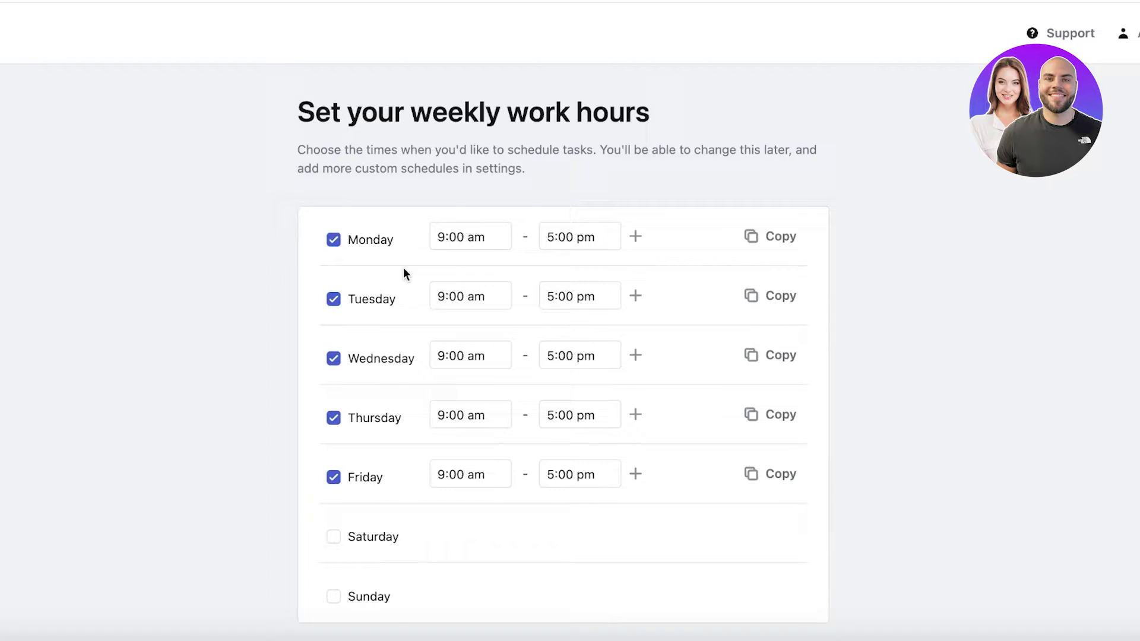
Step: Keep the default Monday–Friday 9:00 am–5:00 pm work hours
scroll(404, 270, "down", 2)
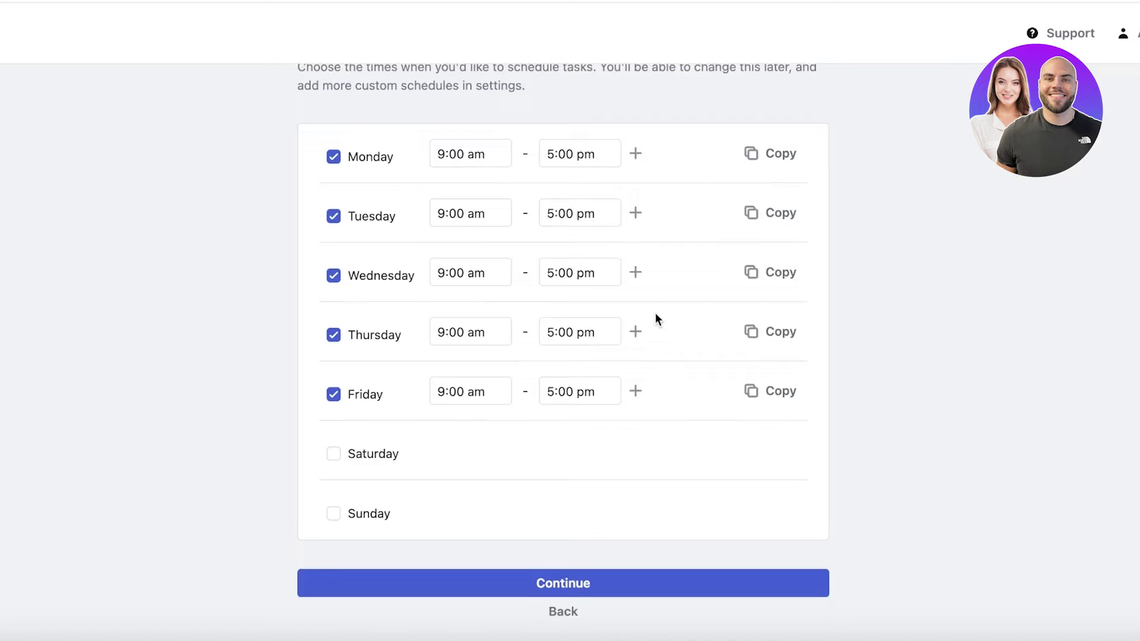
scroll(683, 279, "up", 2)
scroll(496, 206, "down", 2)
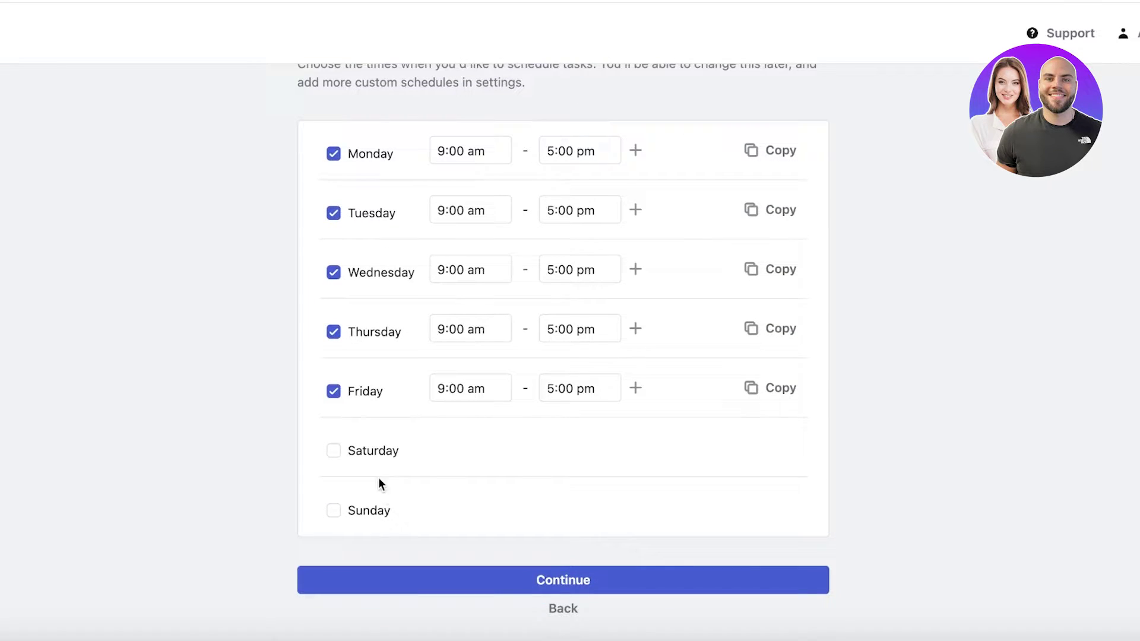
left_click(573, 585)
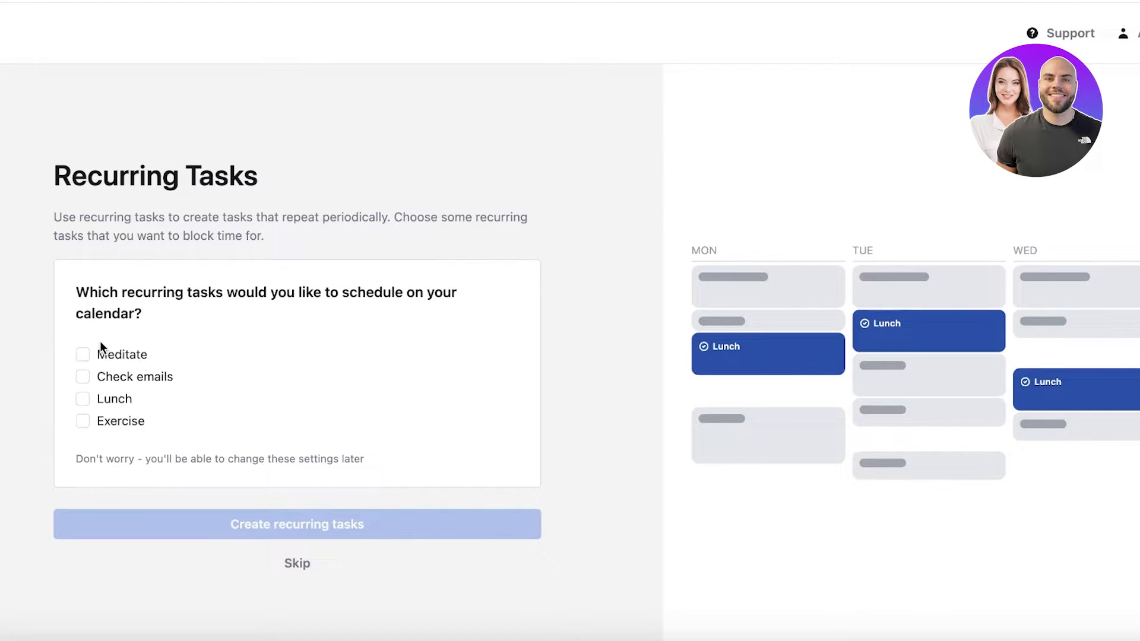
Step: Add a recurring Check emails task and a Create Youtube video task for this week
left_click(103, 381)
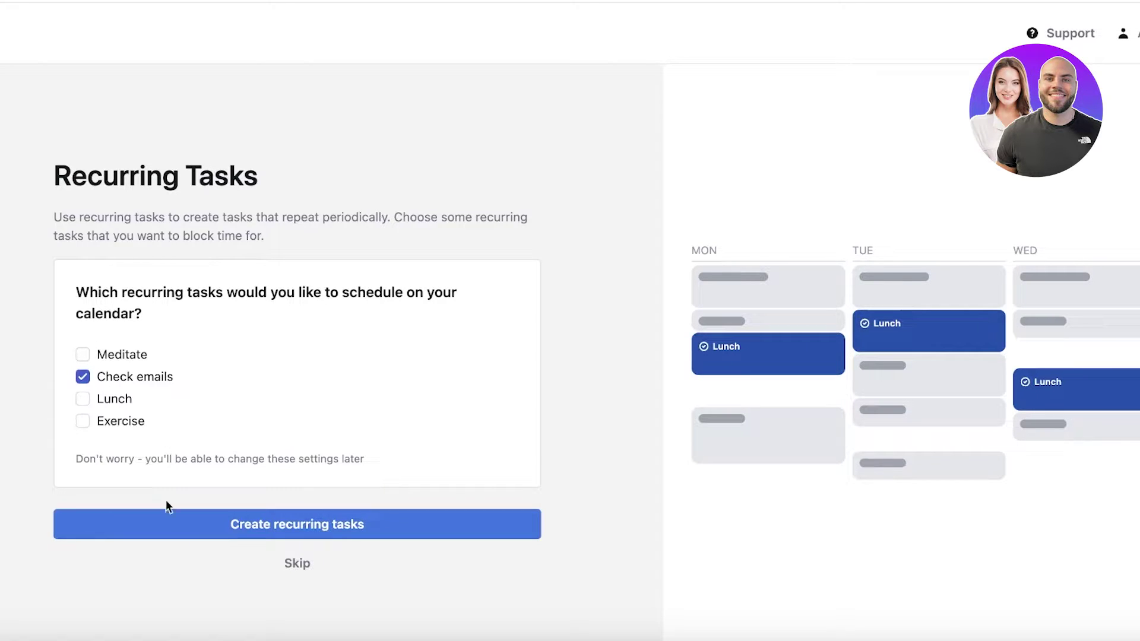
left_click(201, 526)
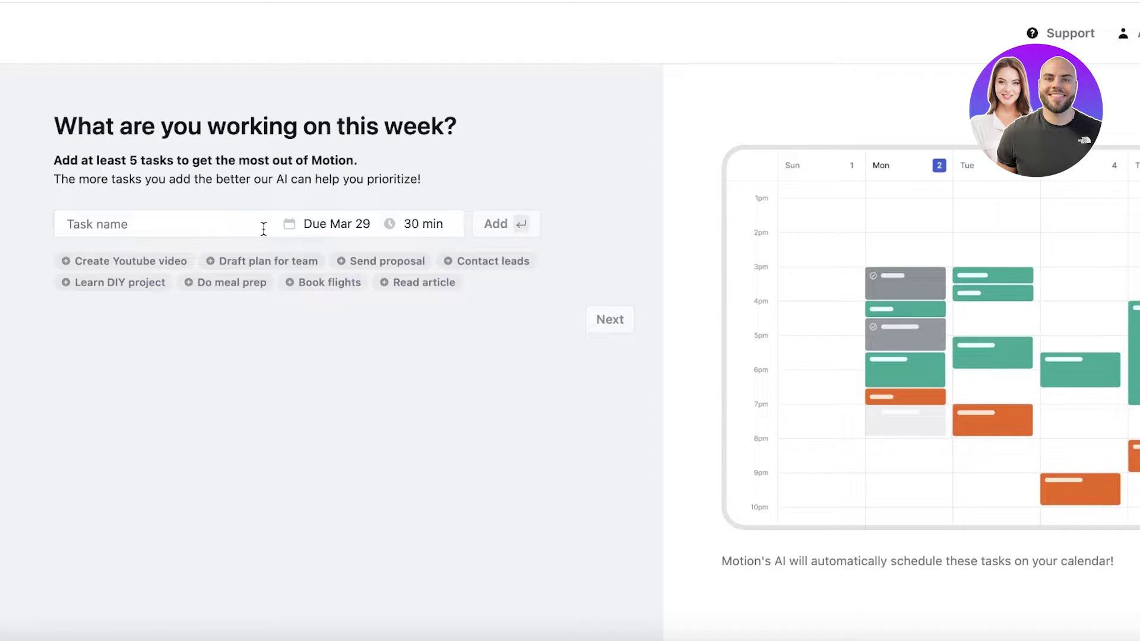
left_click(239, 222)
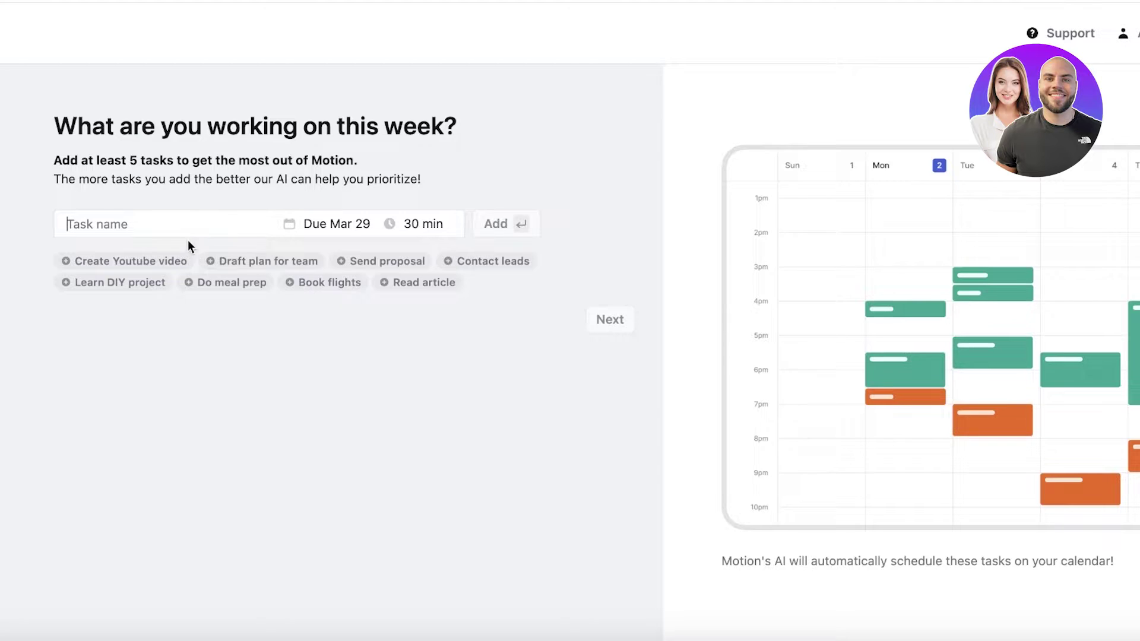
left_click(176, 260)
left_click(498, 224)
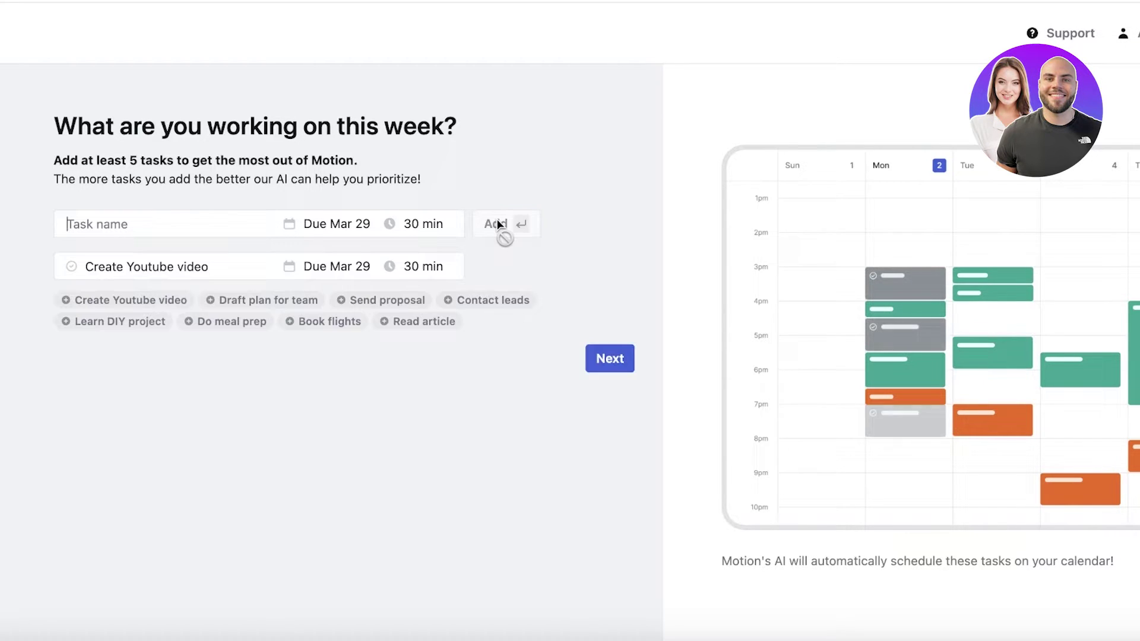
left_click(611, 358)
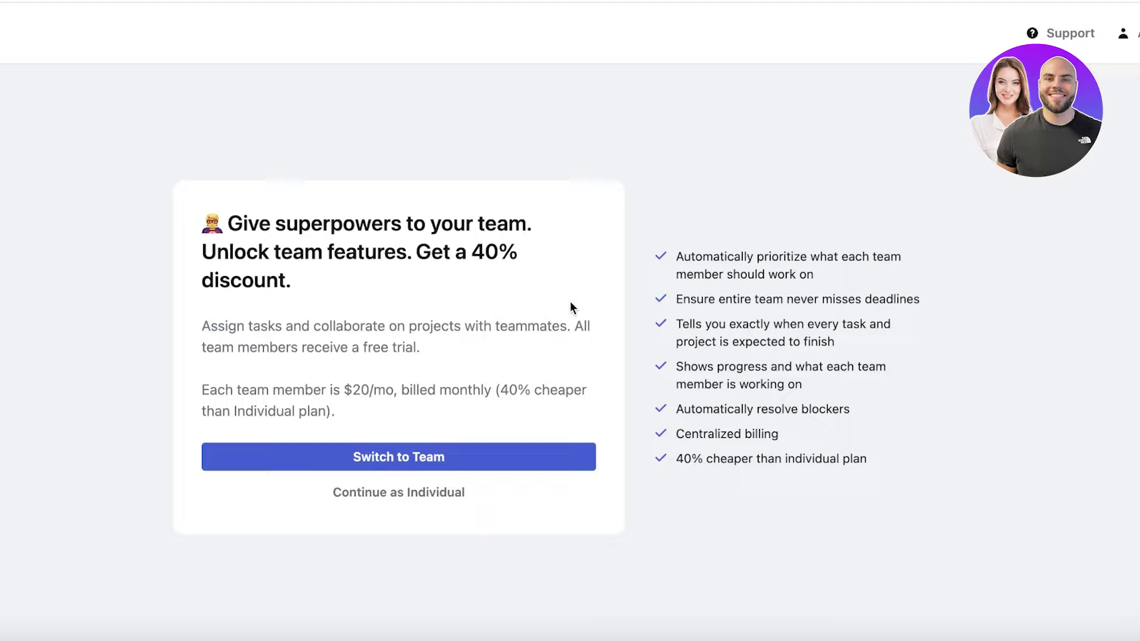
Step: Switch to the Team plan with 3 seats at $20/mo each
left_click(432, 452)
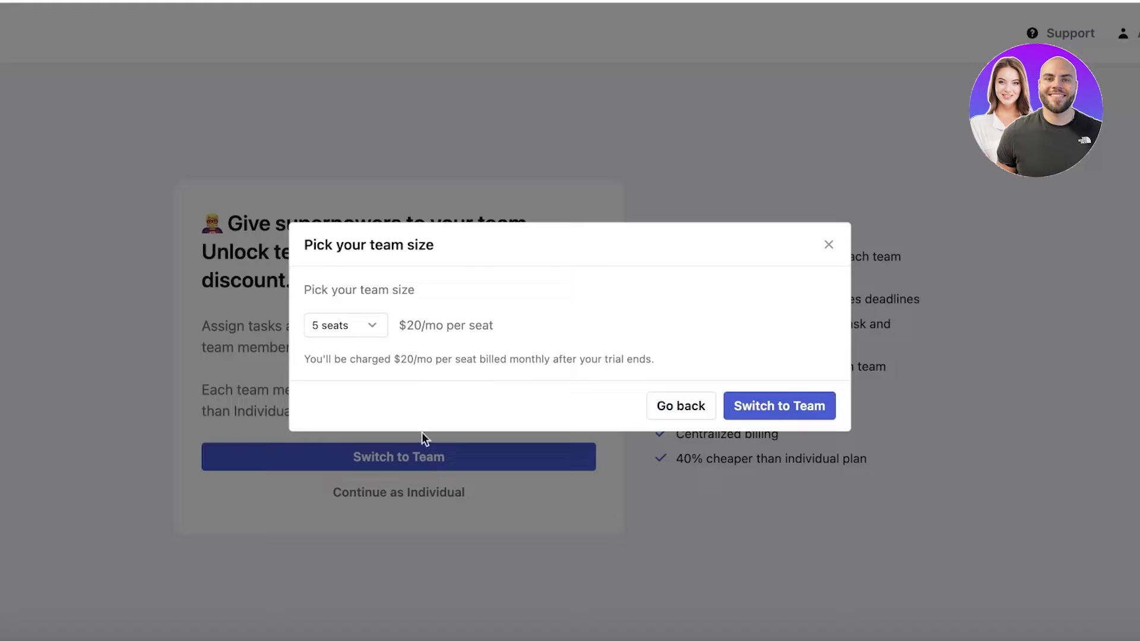
left_click(358, 335)
left_click(319, 361)
left_click(772, 411)
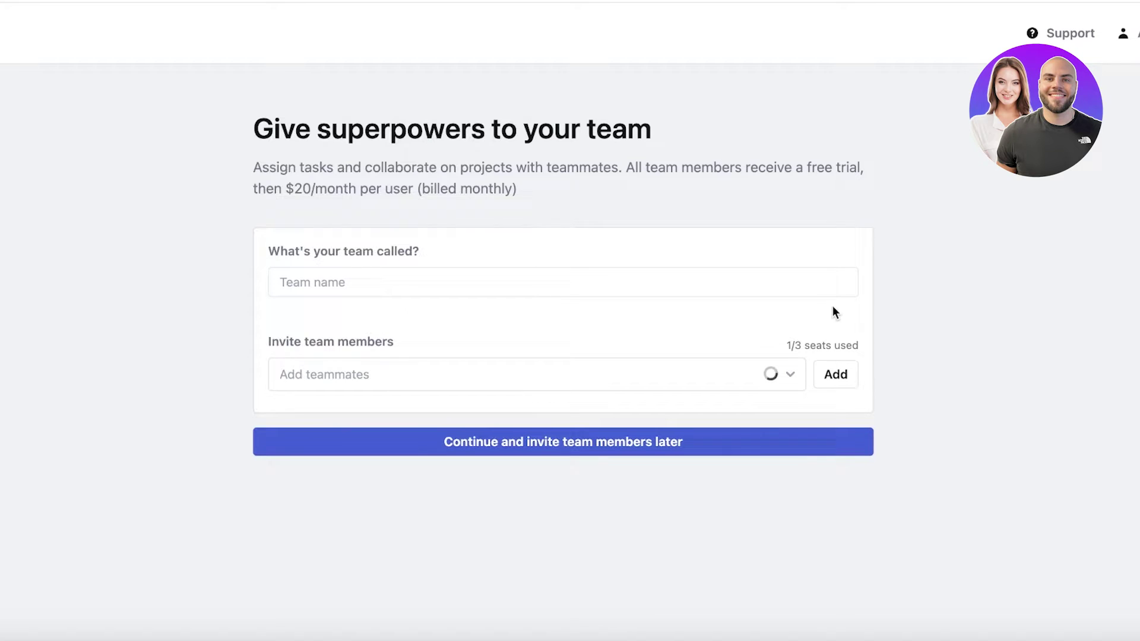
Step: Name the team 'Lily Group' and continue without inviting members
left_click(461, 453)
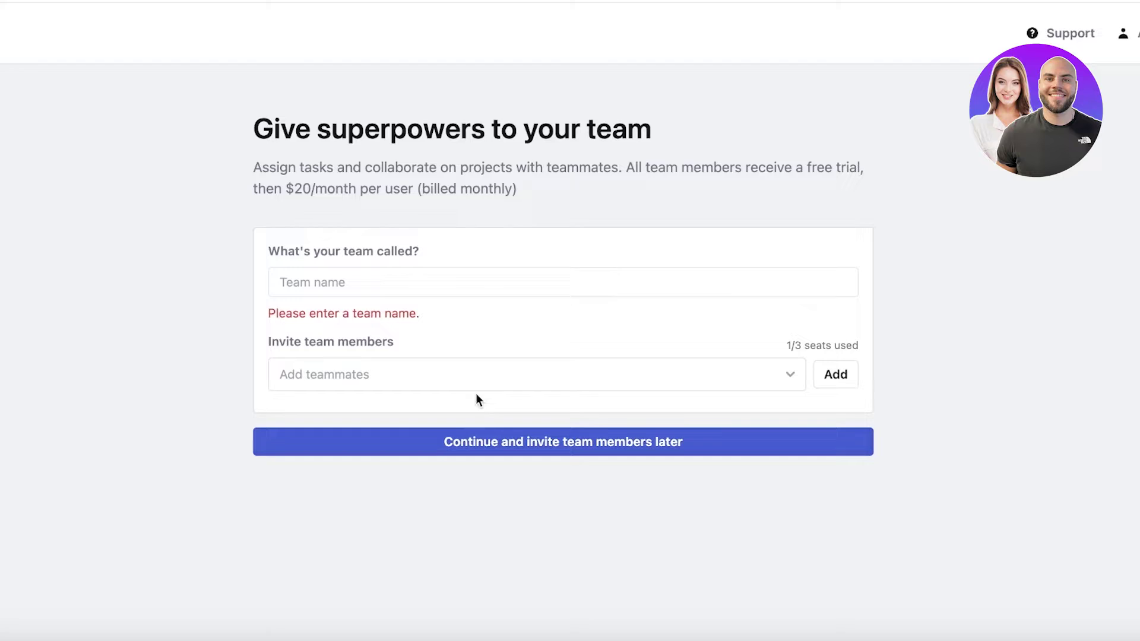
left_click(492, 286)
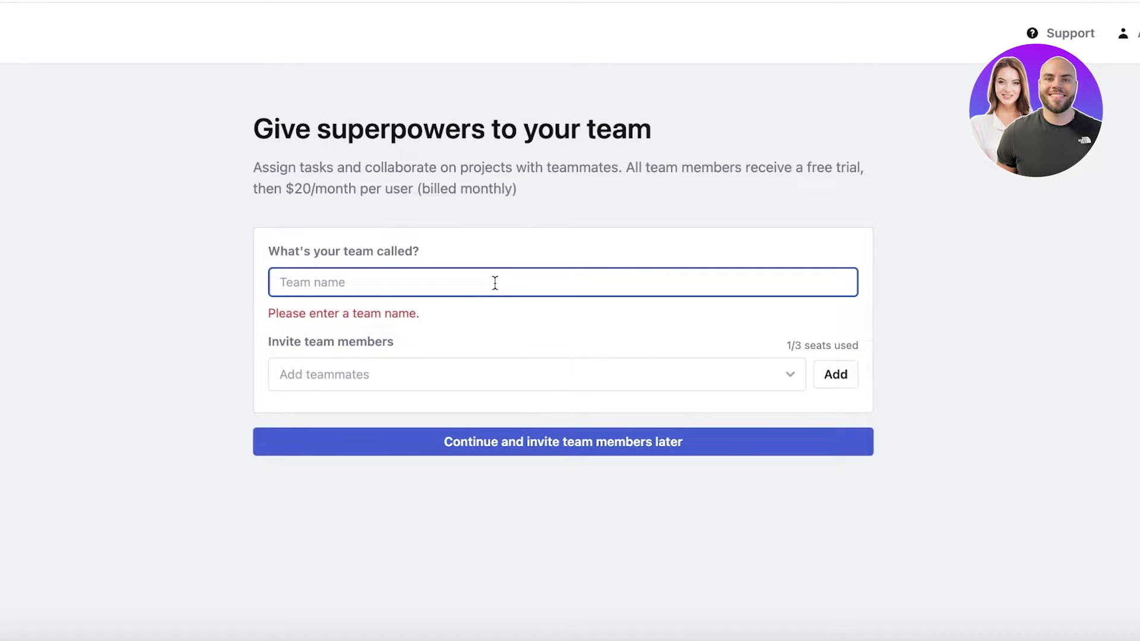
type("Lil")
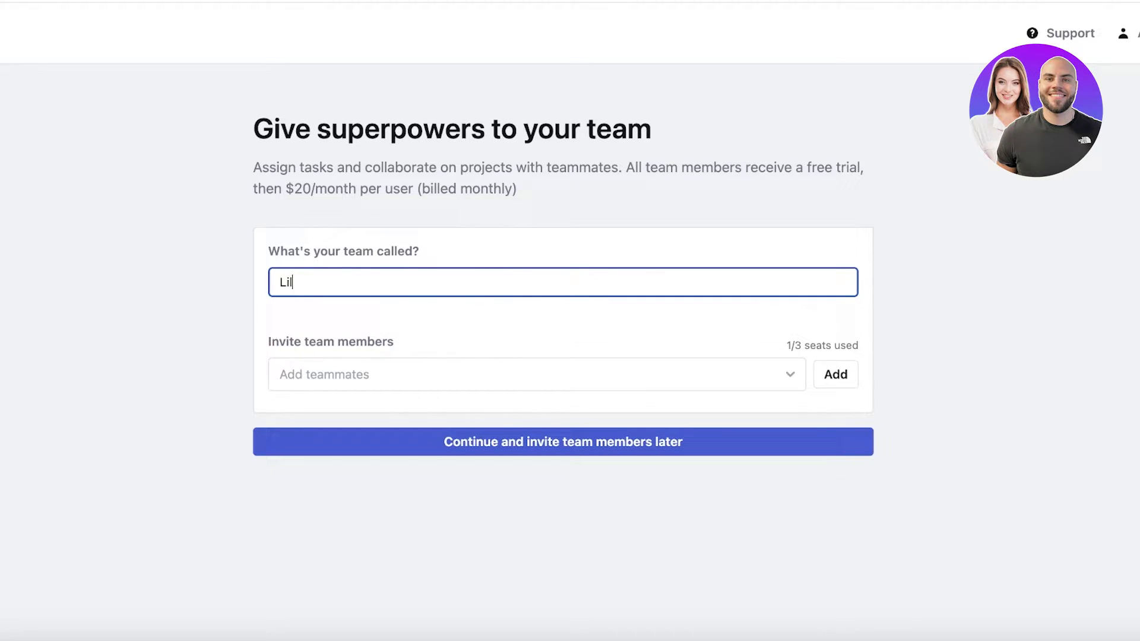
type("y Group")
left_click(603, 469)
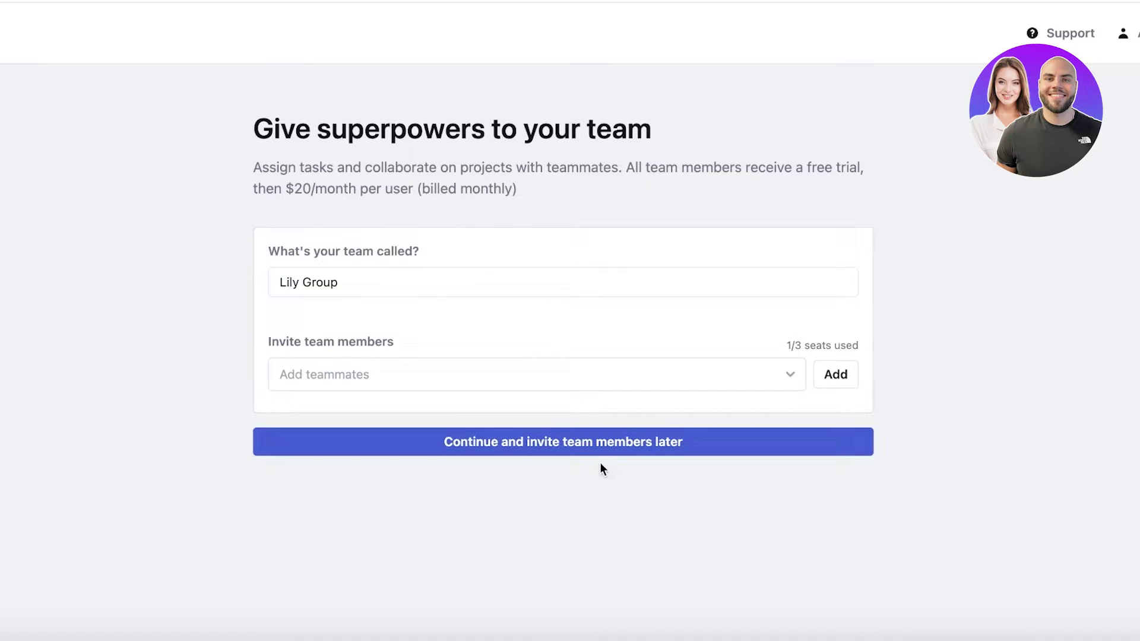
left_click(603, 453)
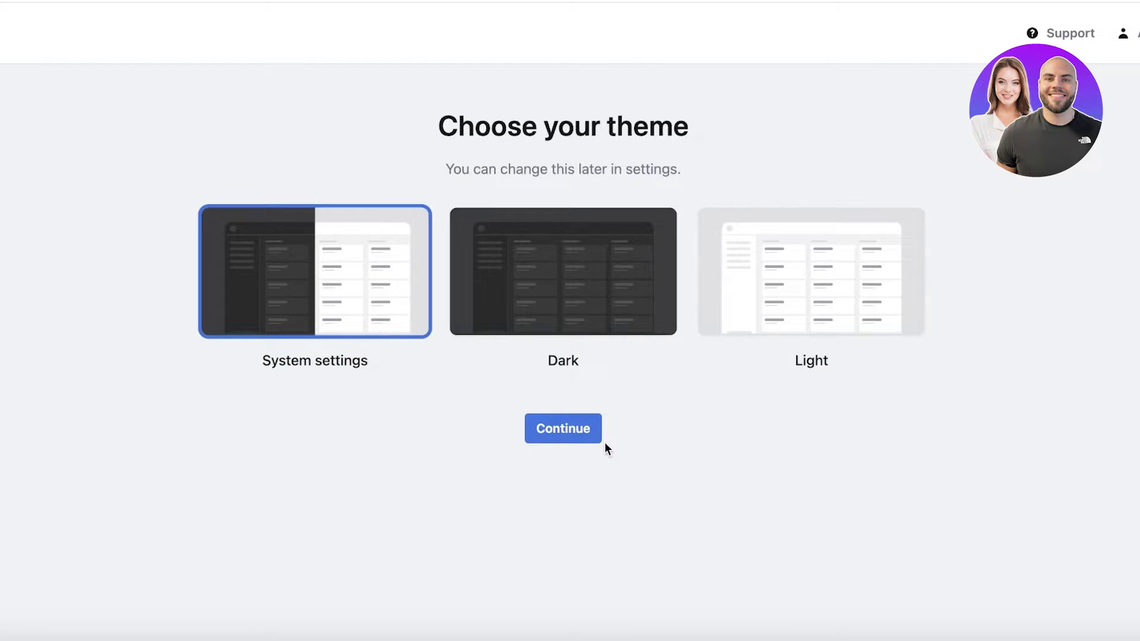
Step: Preview Dark and Light themes, then keep System settings and finish onboarding
left_click(552, 285)
left_click(786, 262)
left_click(426, 249)
left_click(539, 429)
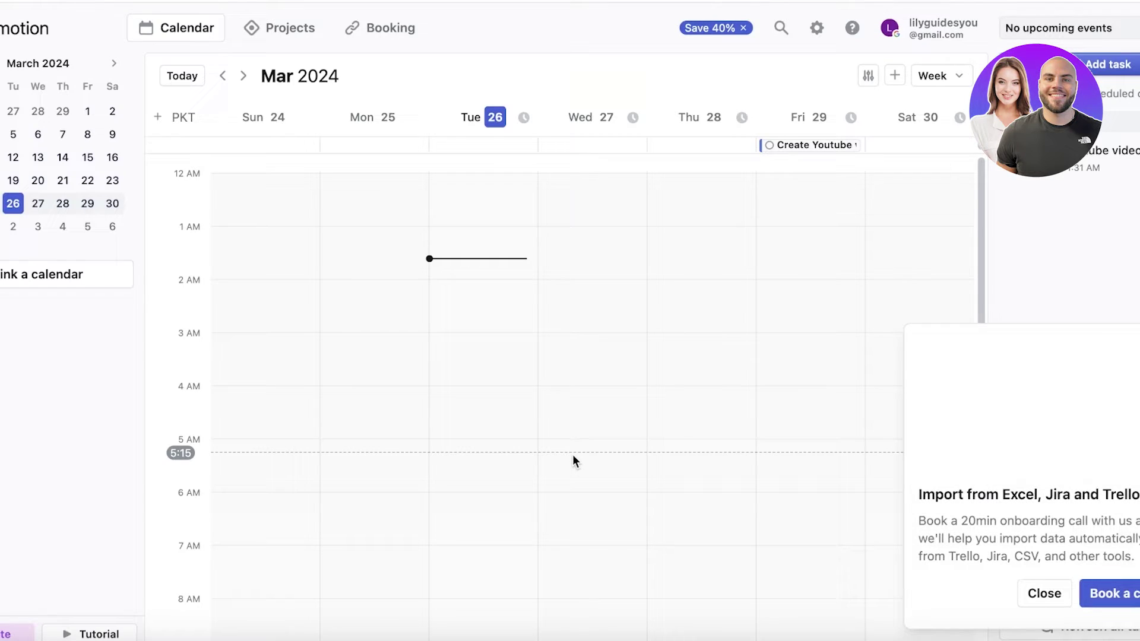
Step: Dismiss the import and desktop-app popups and scroll the March 2024 week calendar
left_click(1044, 593)
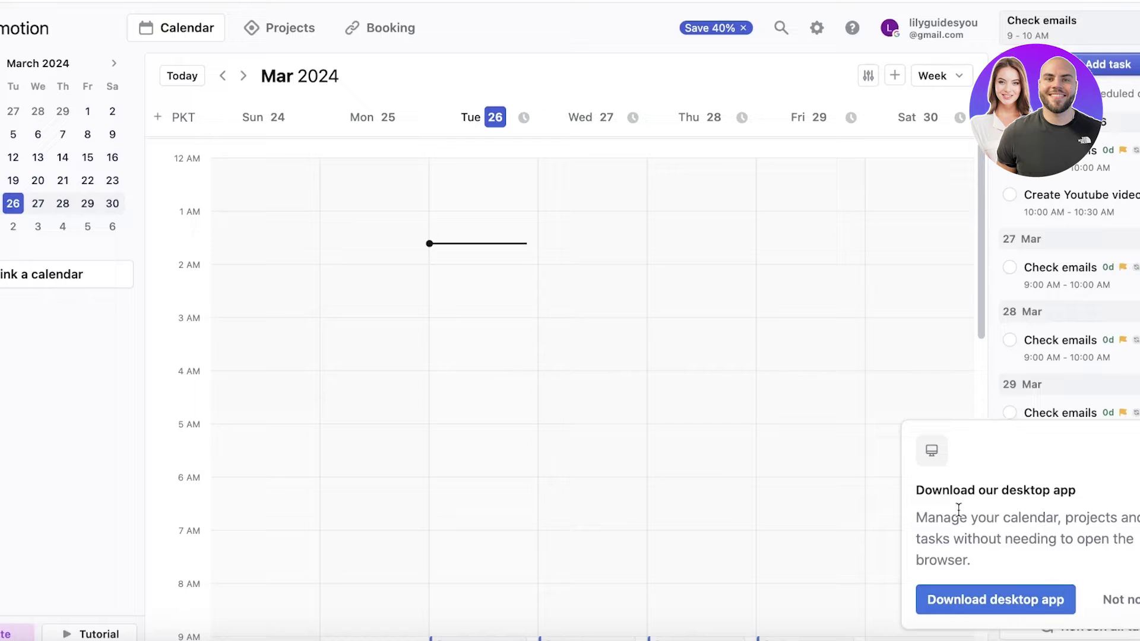
left_click(1108, 604)
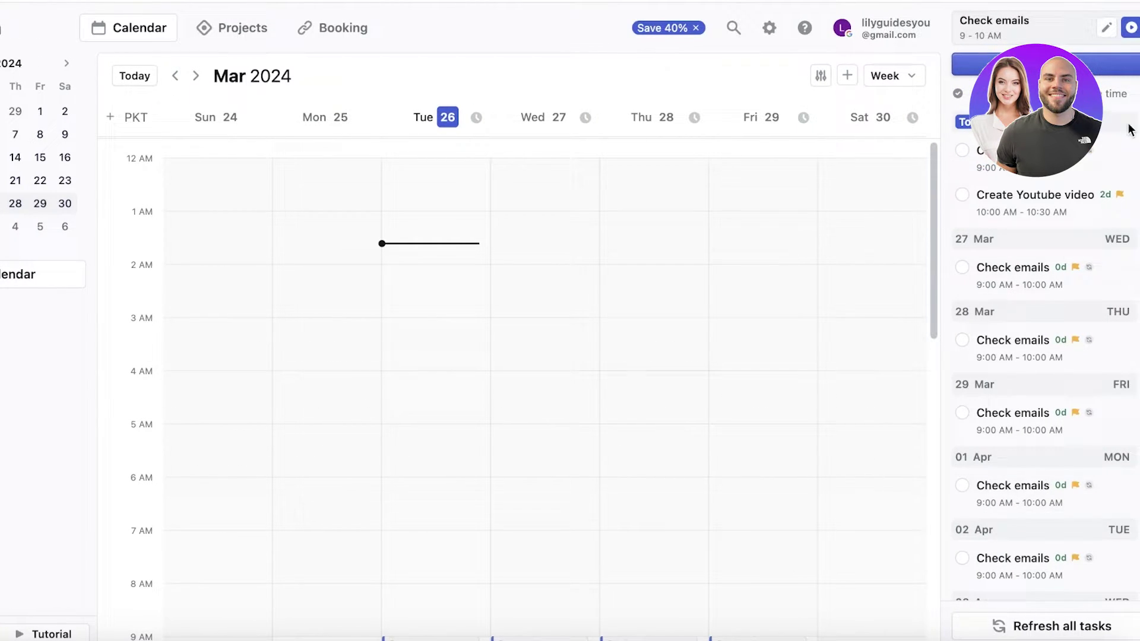
scroll(888, 309, "down", 6)
scroll(914, 239, "up", 4)
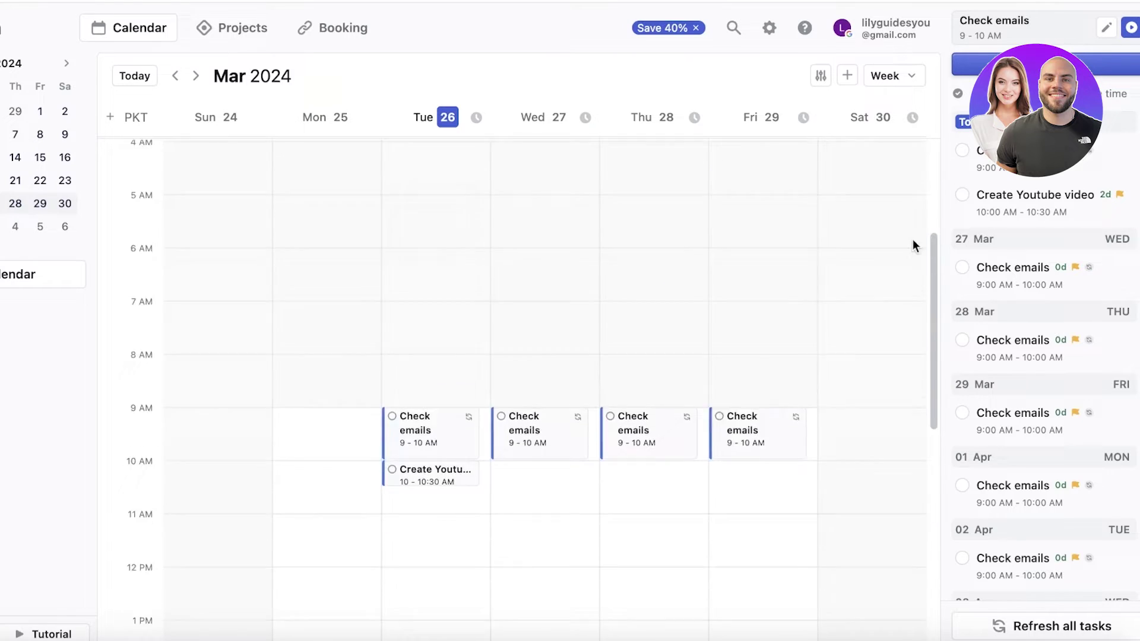
scroll(909, 256, "down", 2)
scroll(910, 256, "up", 4)
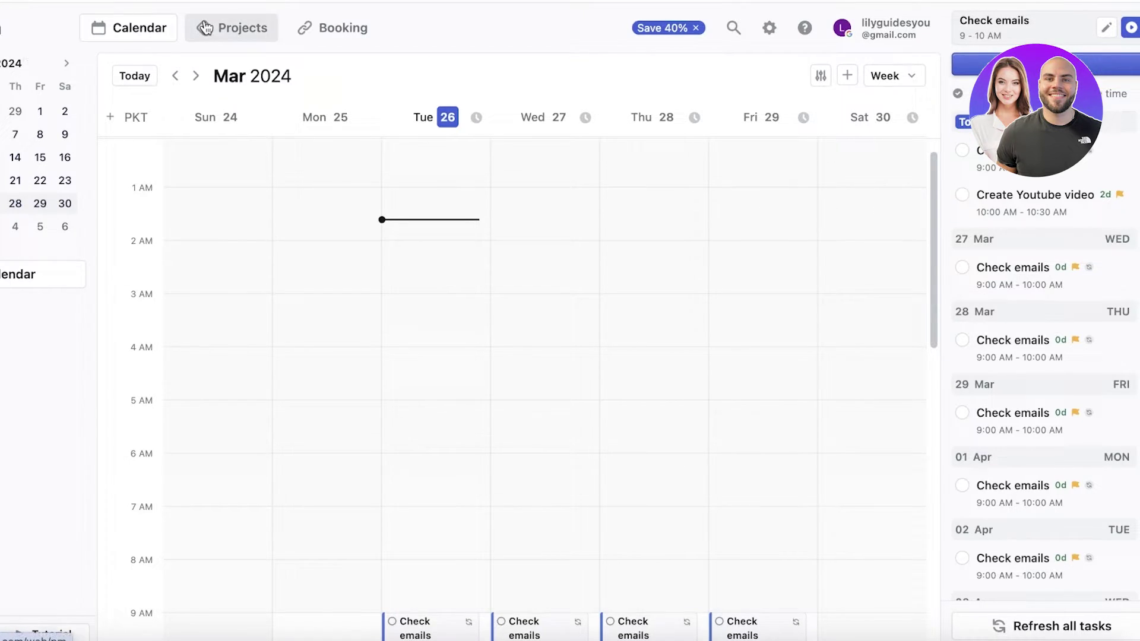
Step: Create a workspace named 'Lauching our Website' from the Projects area
left_click(235, 28)
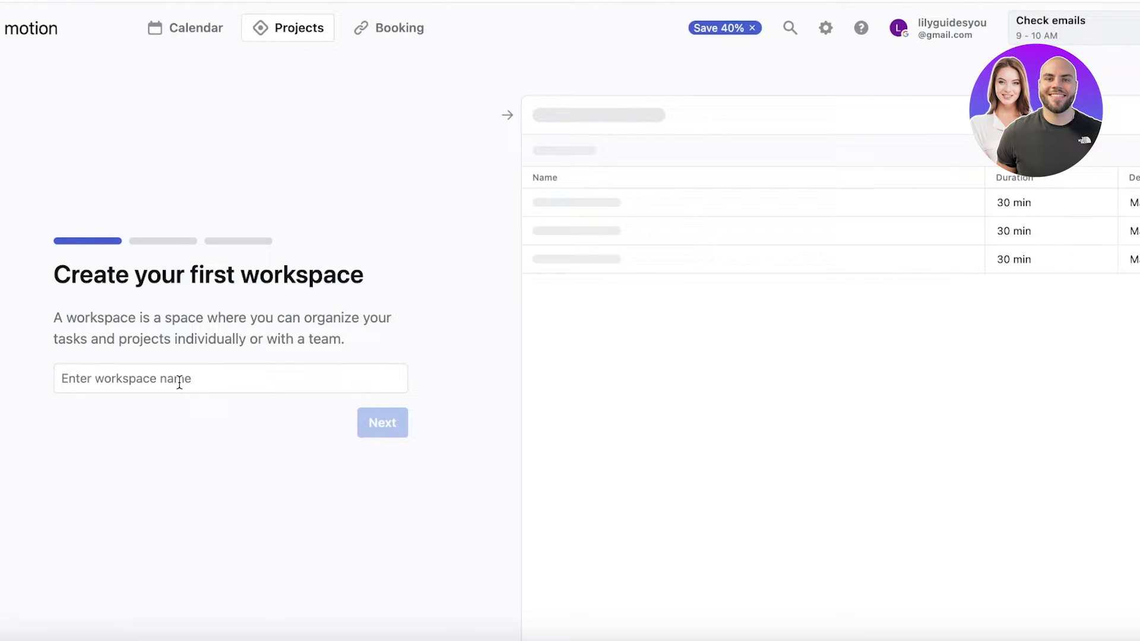
type("L")
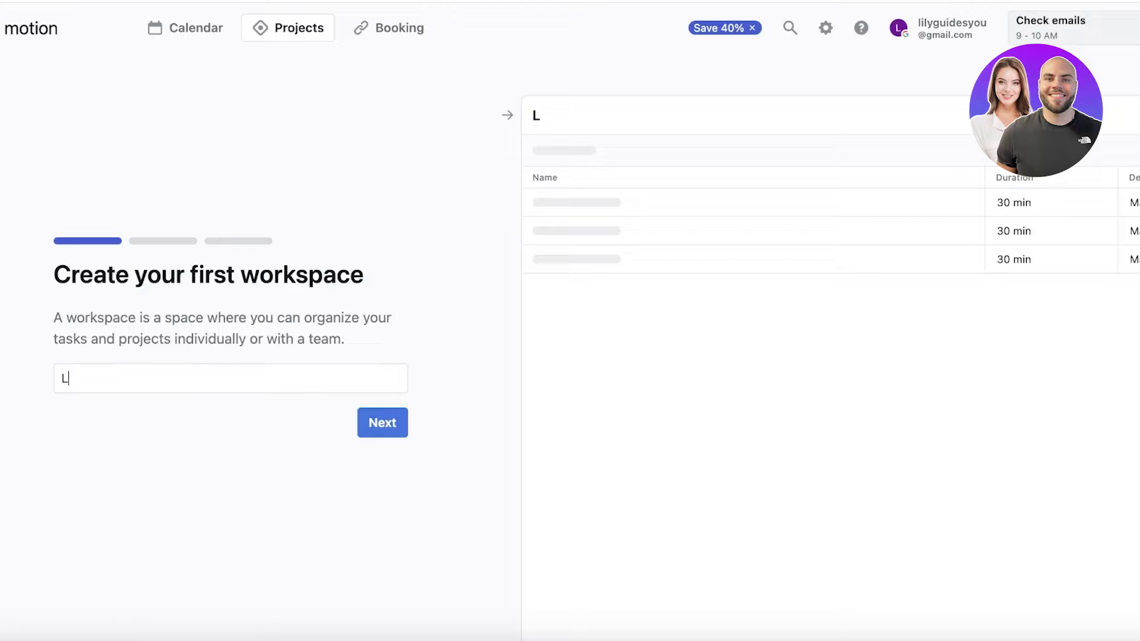
type("auching our Wesit")
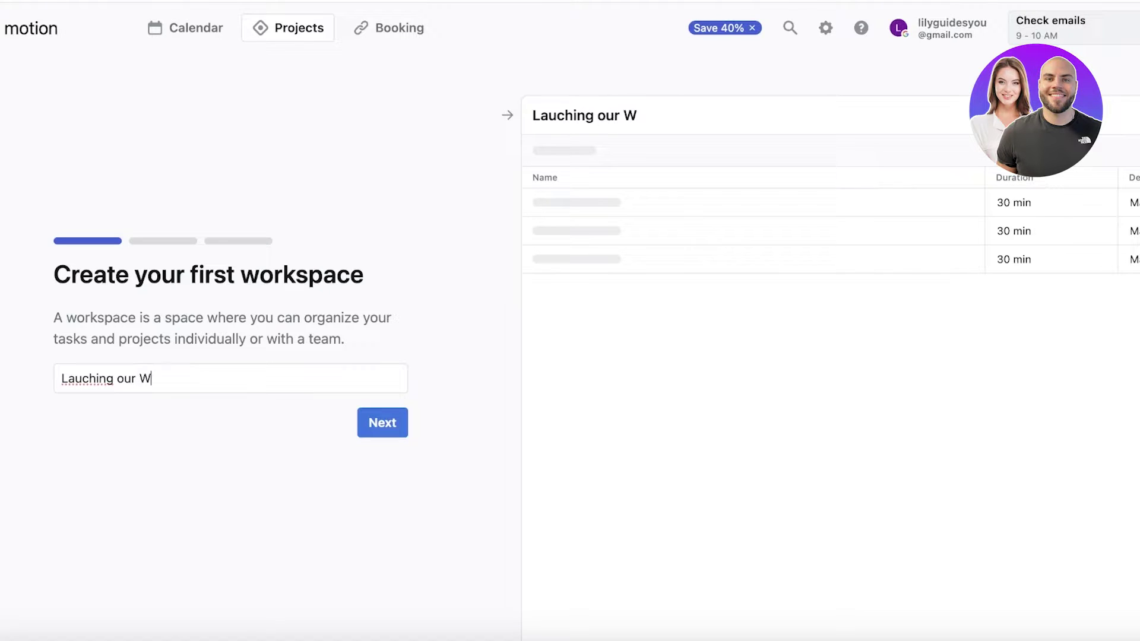
key("BackSpace")
key("BackSpace")
key("BackSpace")
type("bsit")
key("BackSpace")
type("ite")
left_click(386, 431)
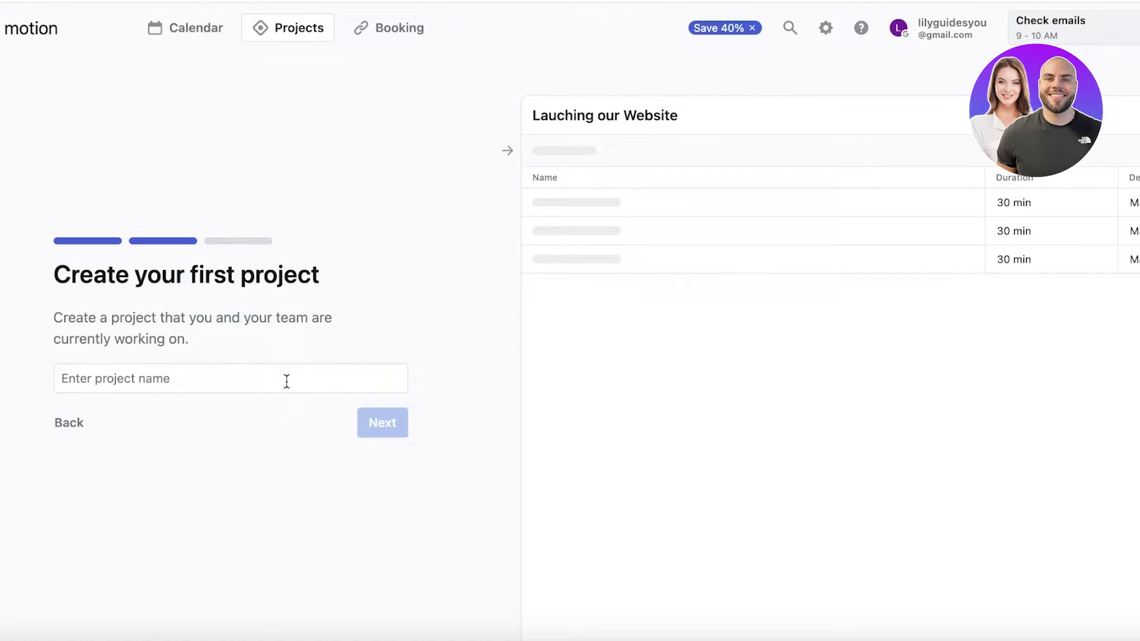
Step: Name the new project 'Web Launch'
type("A")
key("BackSpace")
type("Web Launch")
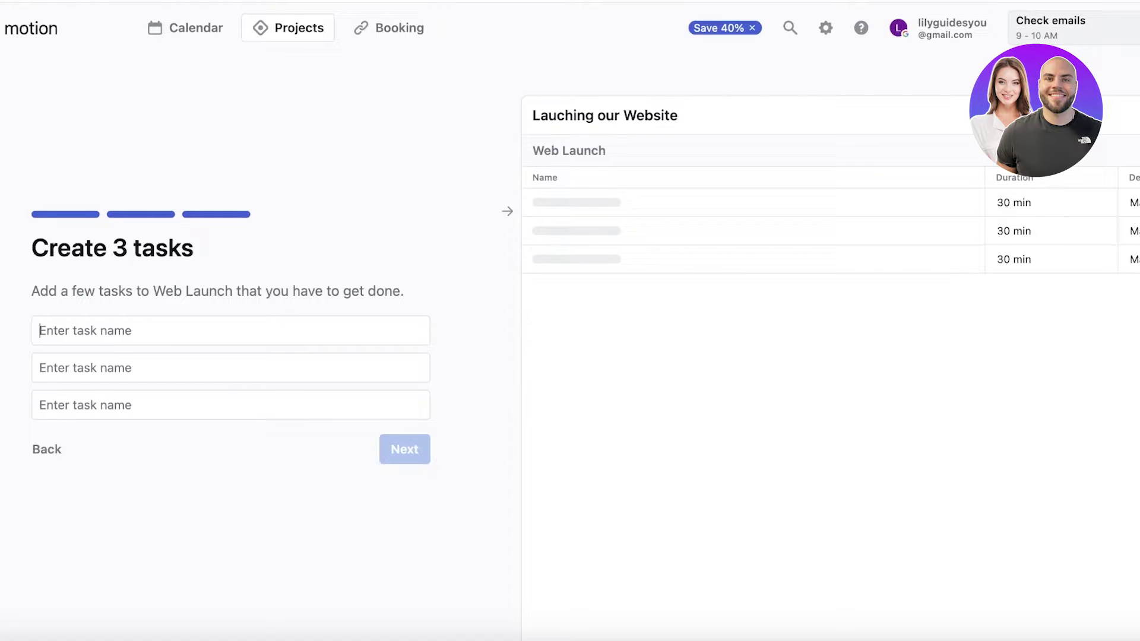
Step: Add tasks Create a logo, Ad creative and create ui ux to the project
type("Create a")
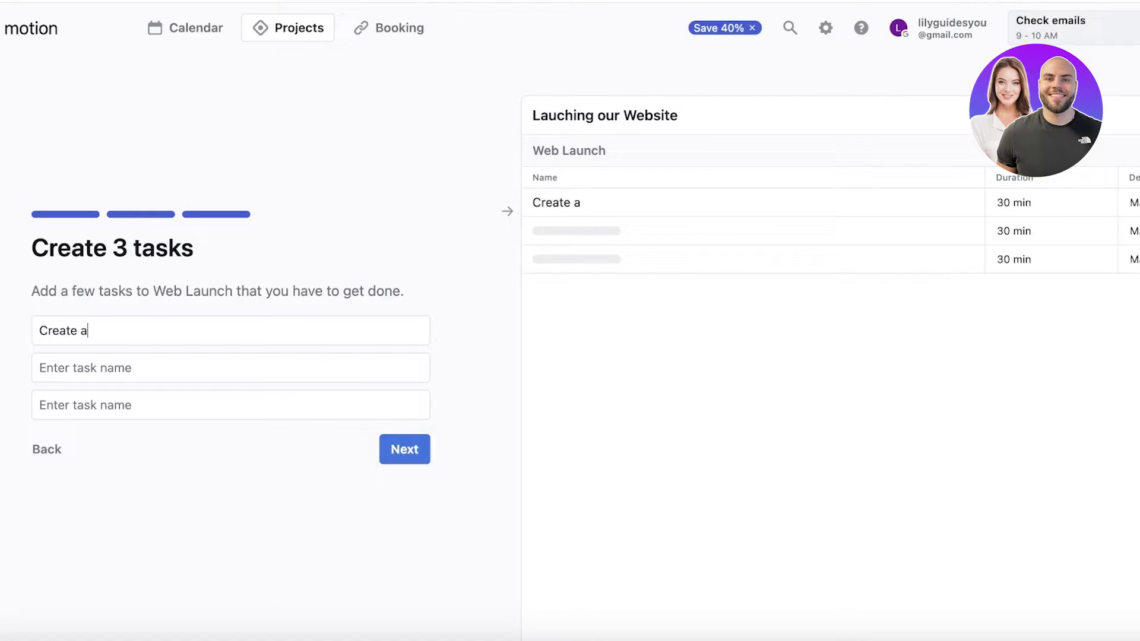
type("logo")
left_click(113, 368)
type("Ad creative")
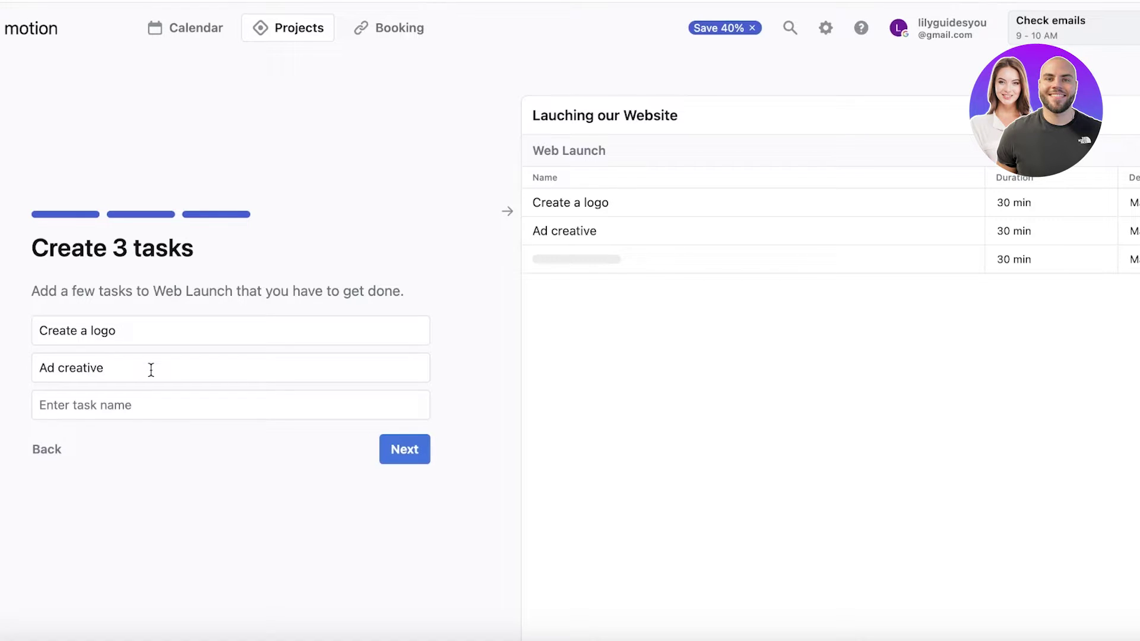
type("D")
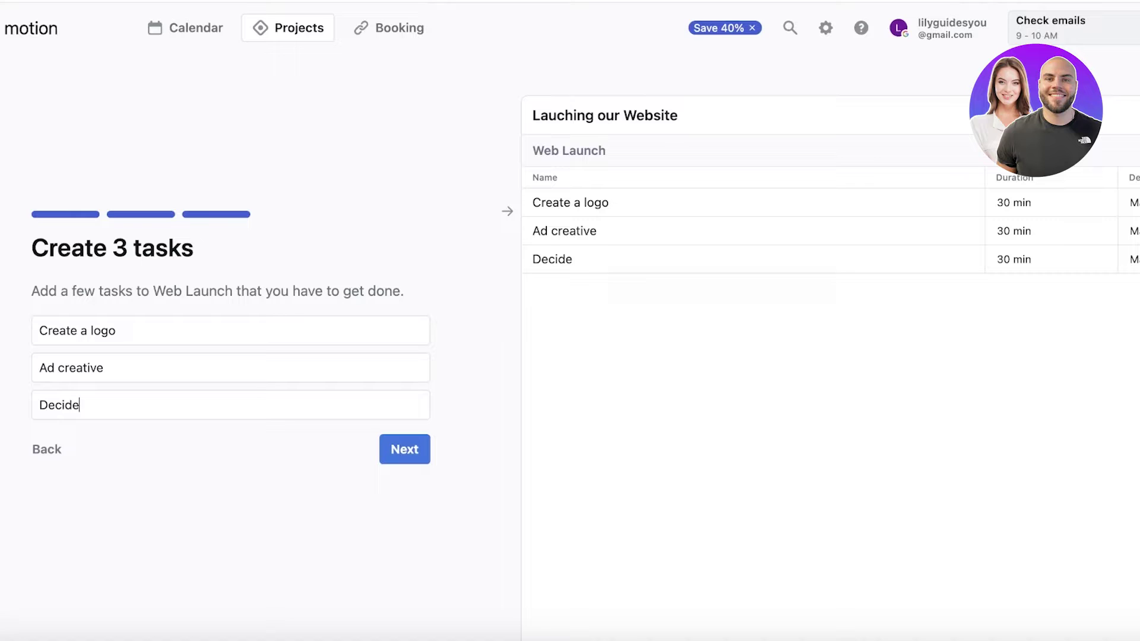
type("ecid")
key("BackSpace")
key("BackSpace")
key("BackSpace")
key("BackSpace")
key("BackSpace")
type("cre")
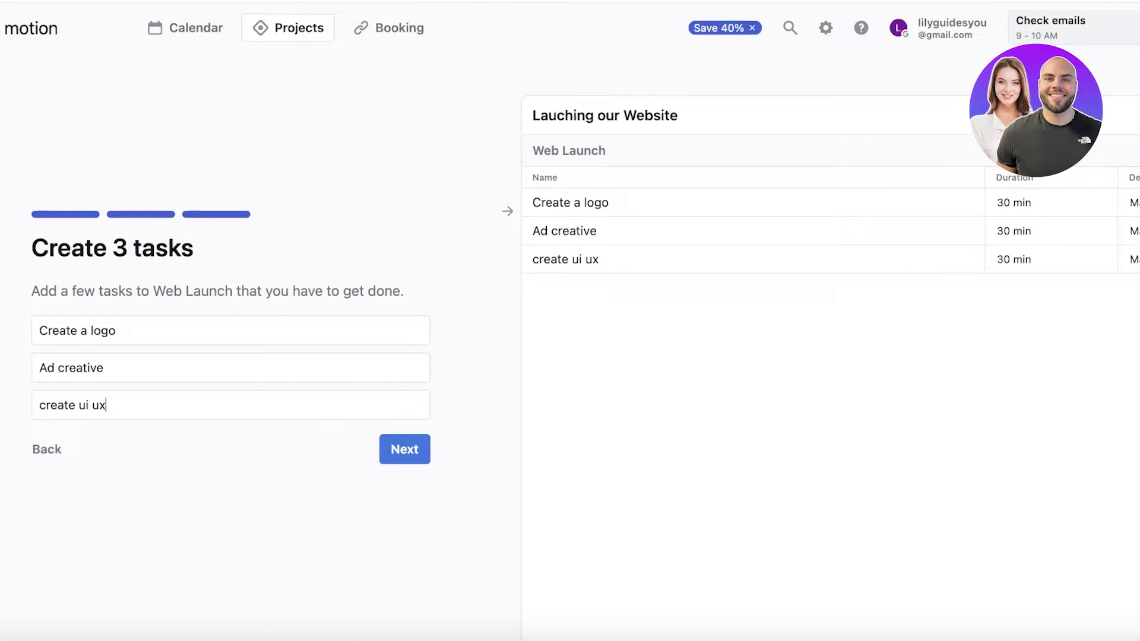
left_click(404, 452)
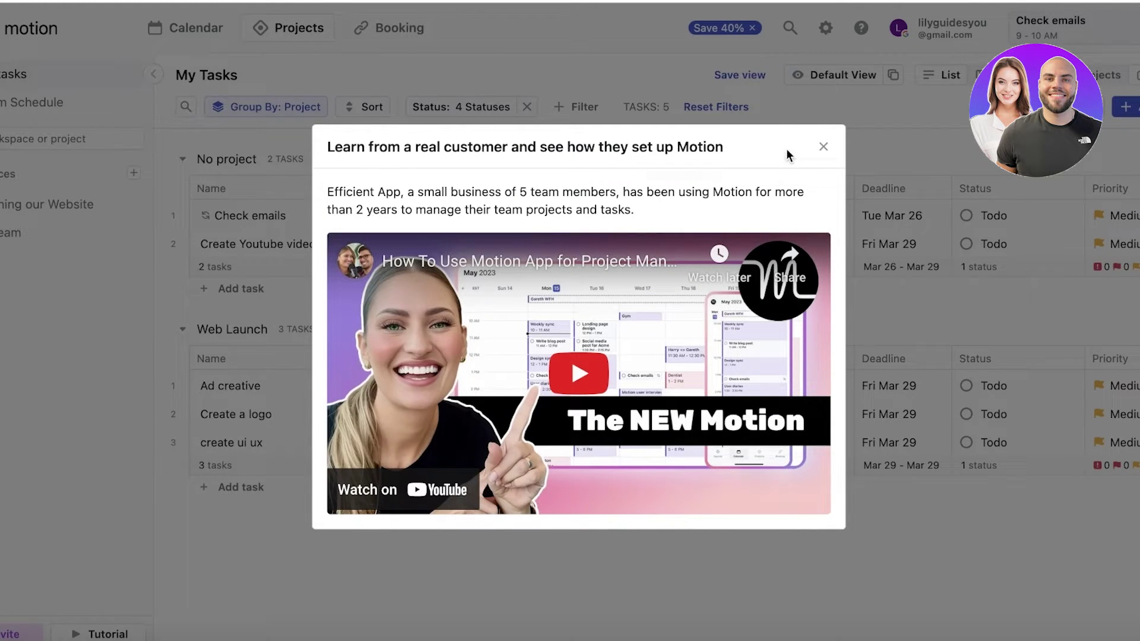
Step: Close the customer-story video, collapse No project, and peek at Web Launch details
left_click(824, 147)
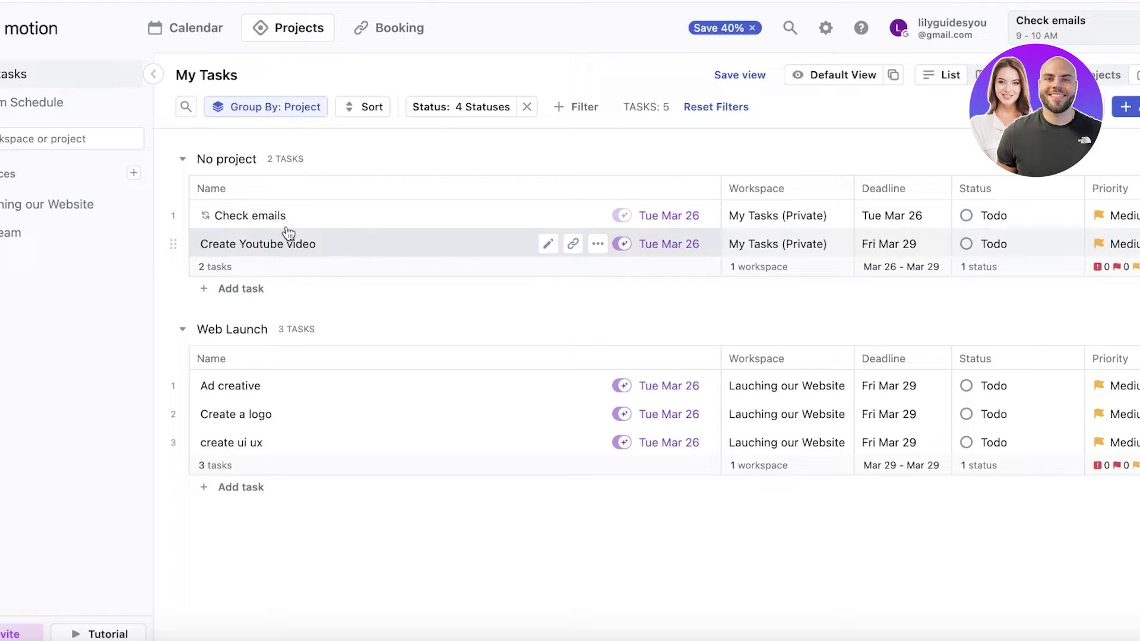
left_click(184, 159)
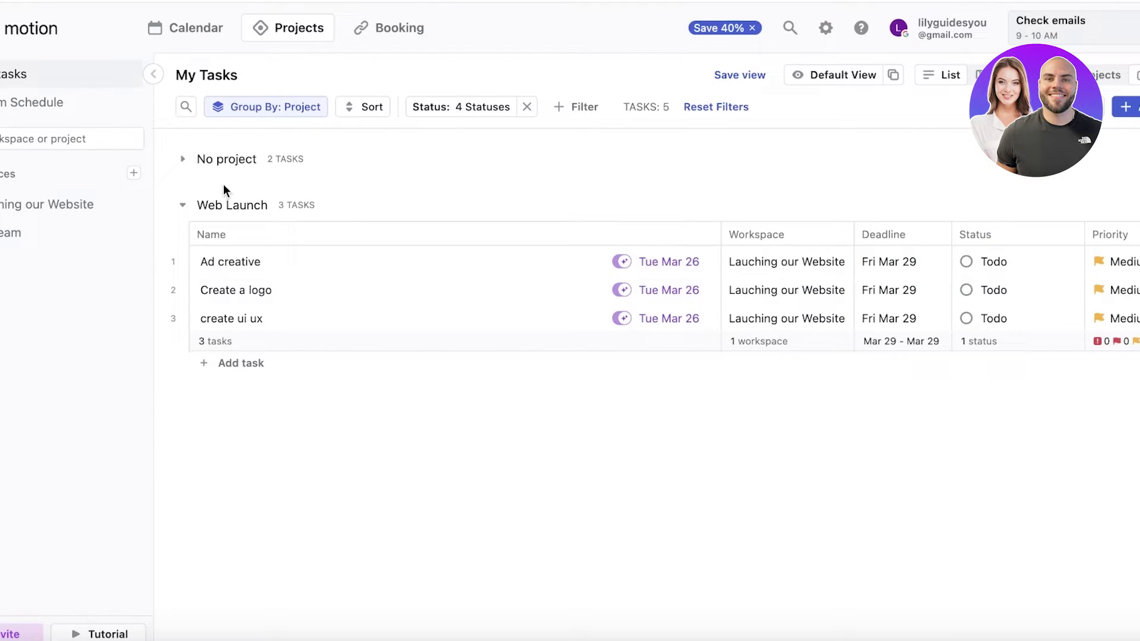
left_click(222, 208)
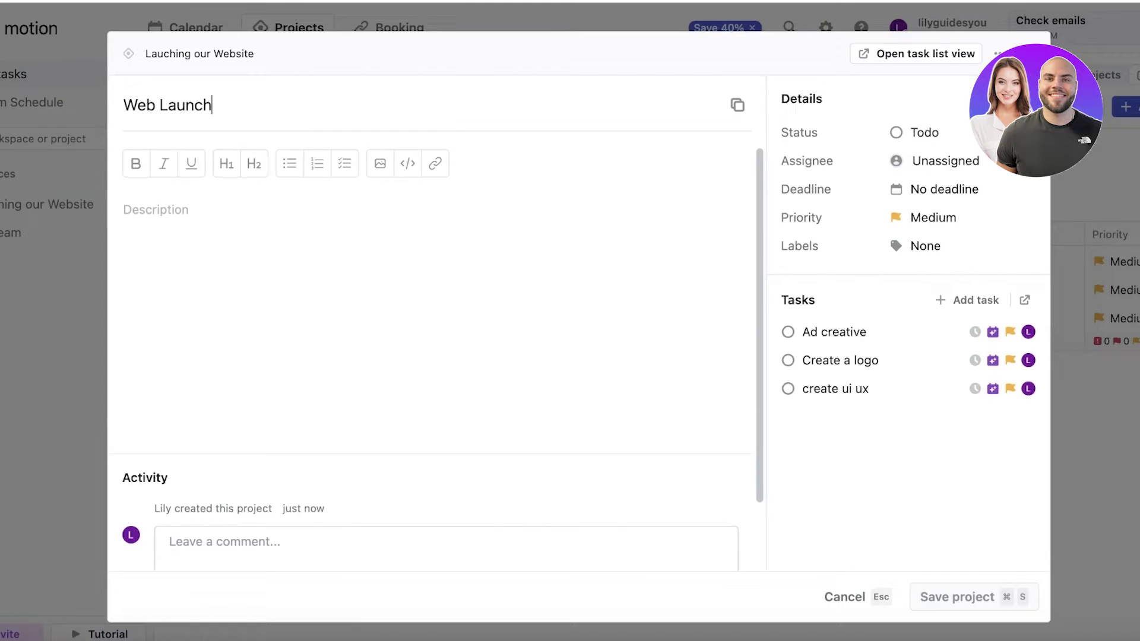
key("Escape")
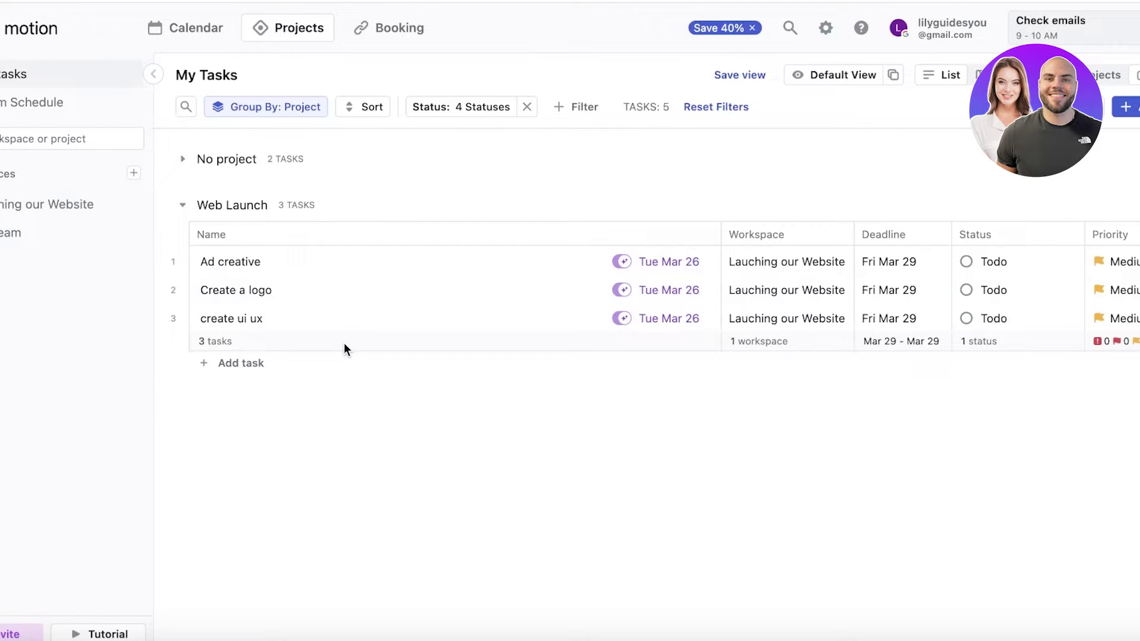
Step: Check the Group By options, visit Team Schedule, then return to My tasks and expand the workspace
left_click(268, 107)
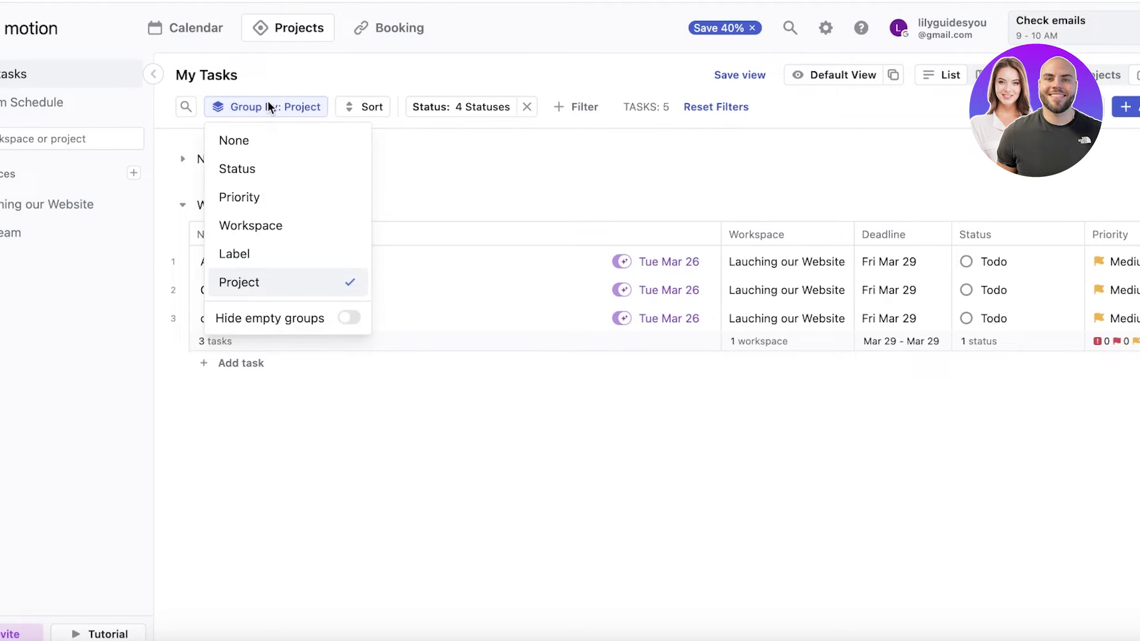
left_click(156, 273)
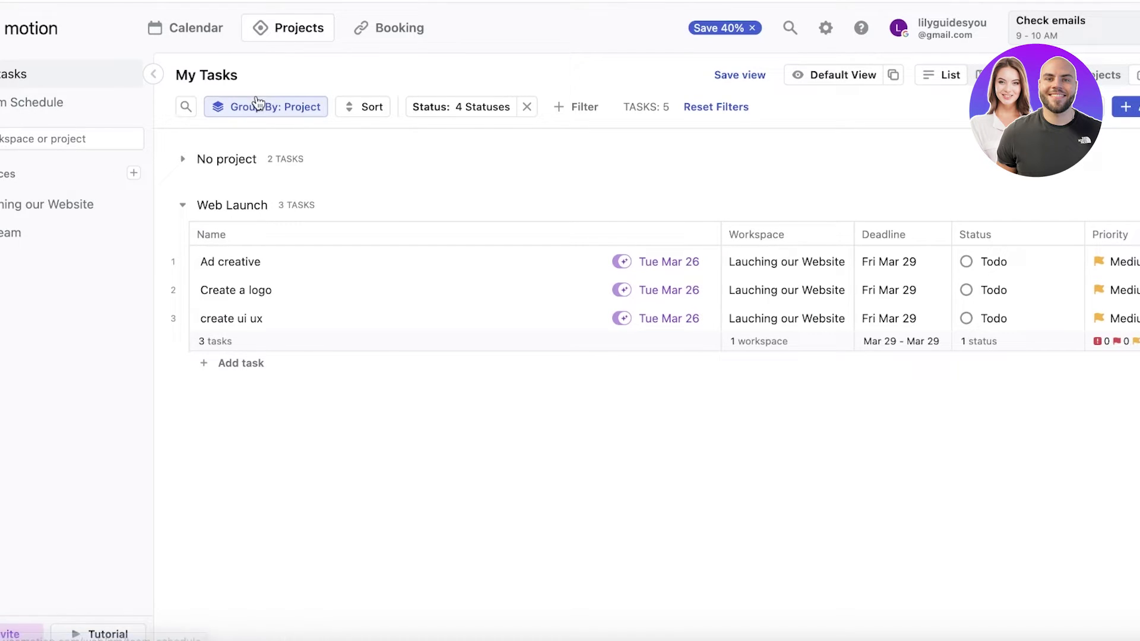
left_click(30, 103)
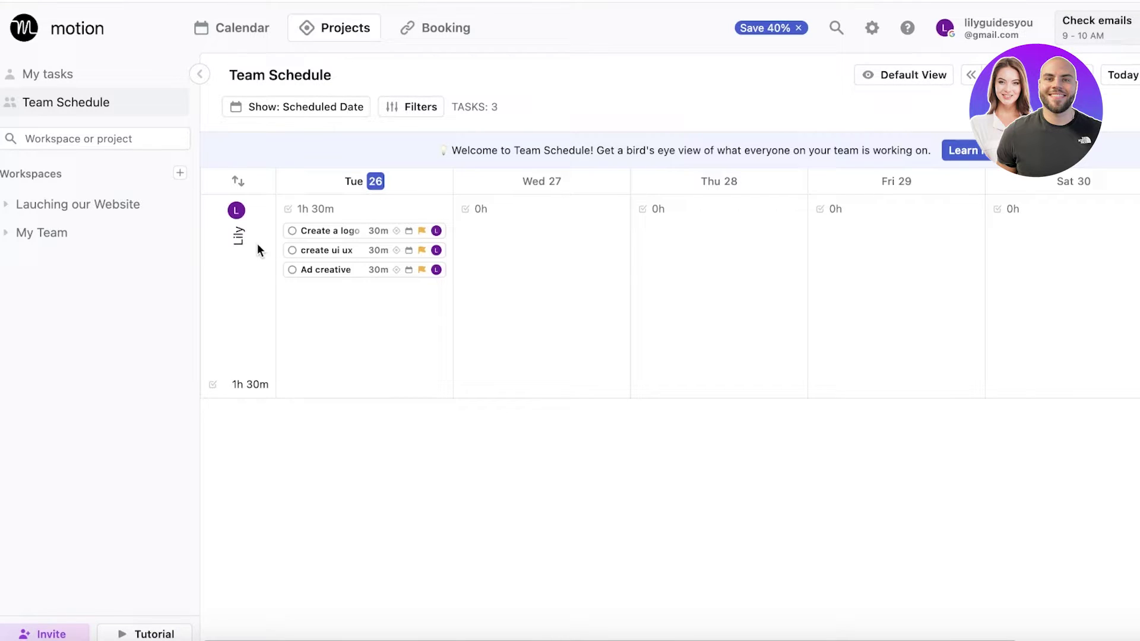
left_click(72, 74)
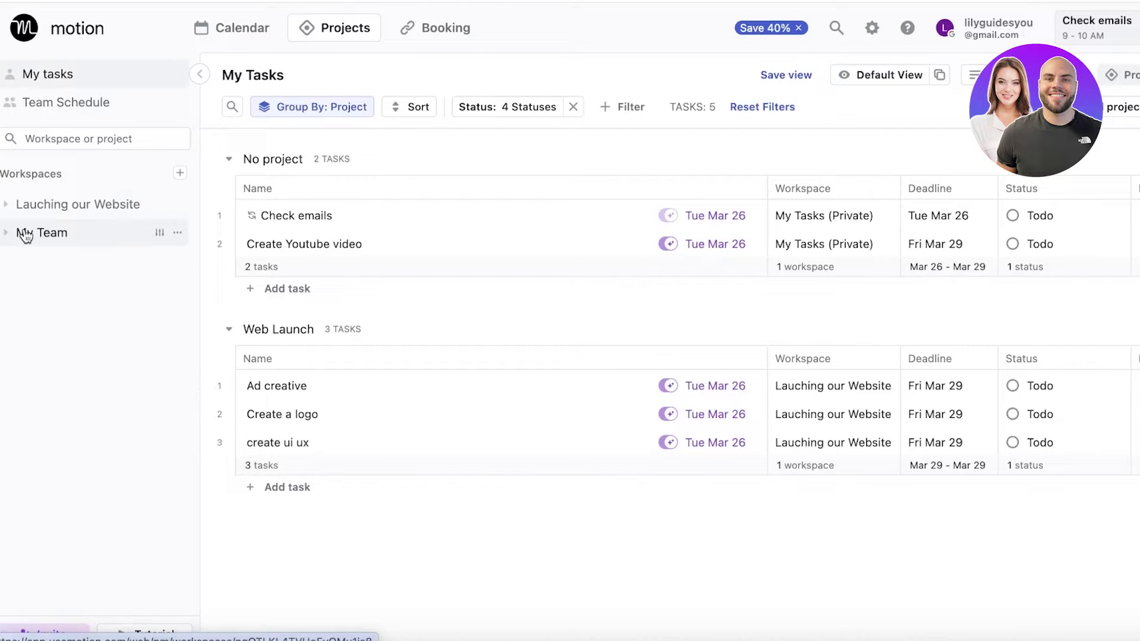
left_click(7, 206)
Step: Open the Web Launch project for editing
left_click(37, 237)
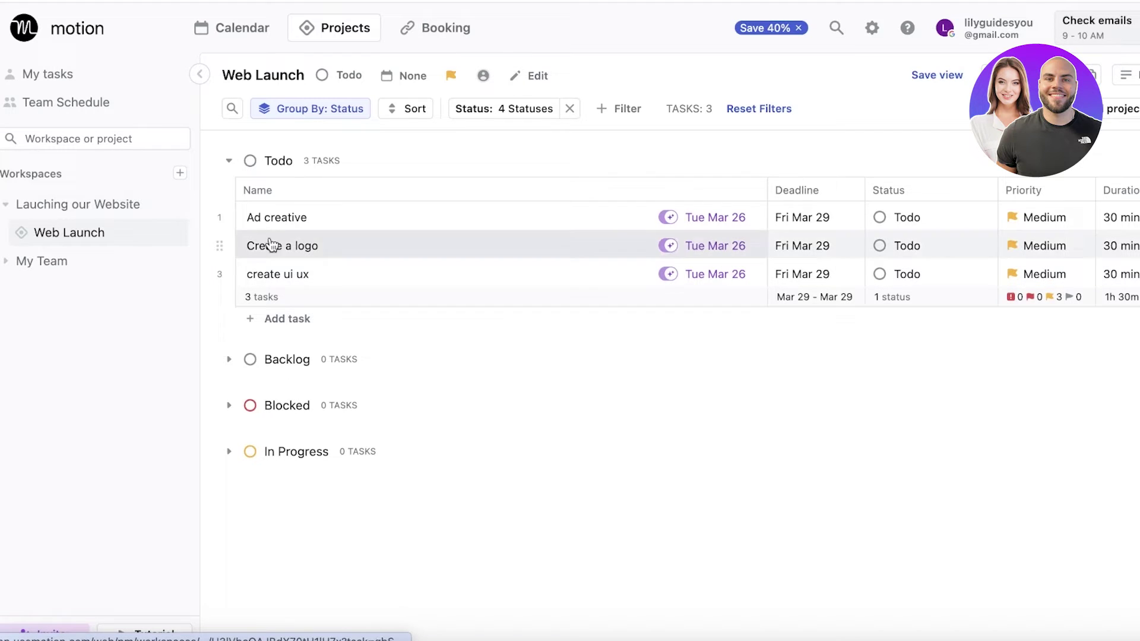
left_click(321, 108)
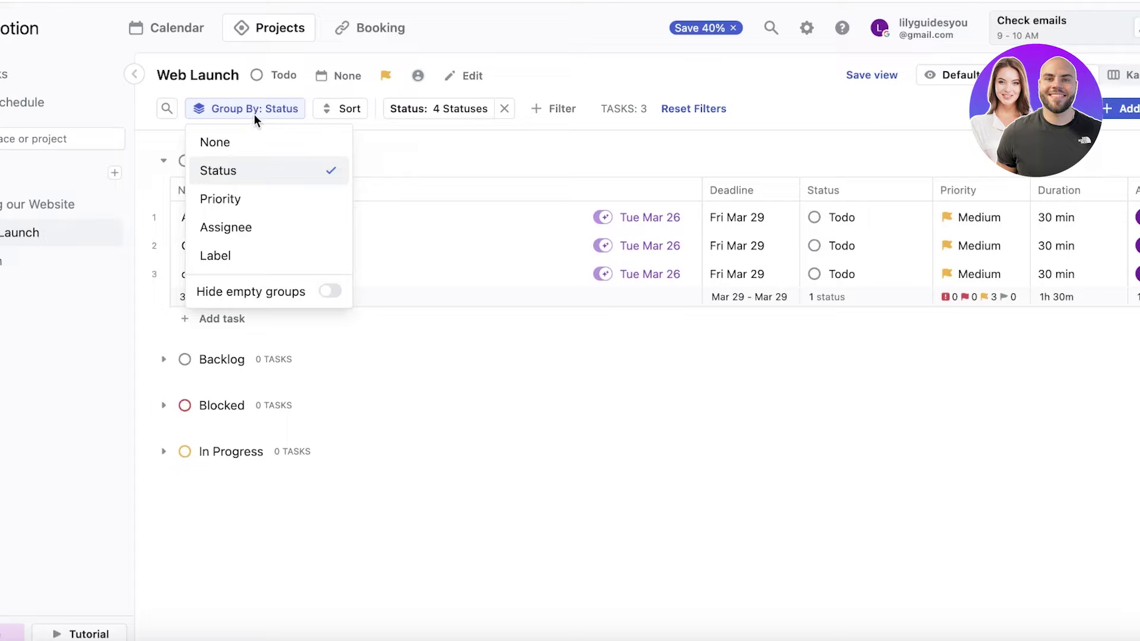
left_click(471, 82)
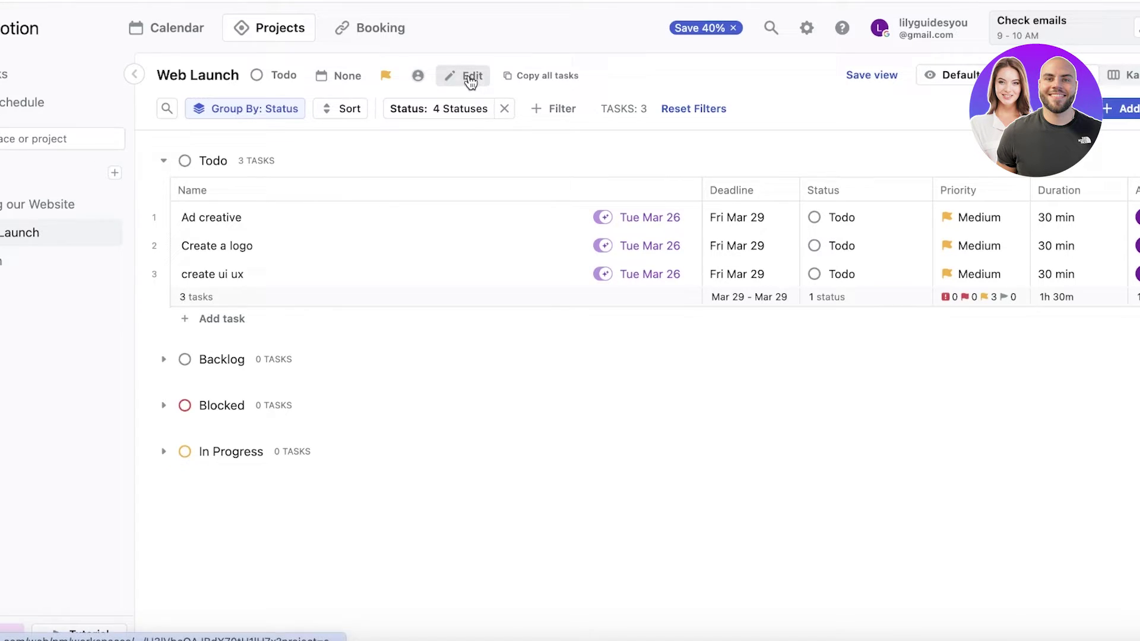
left_click(471, 79)
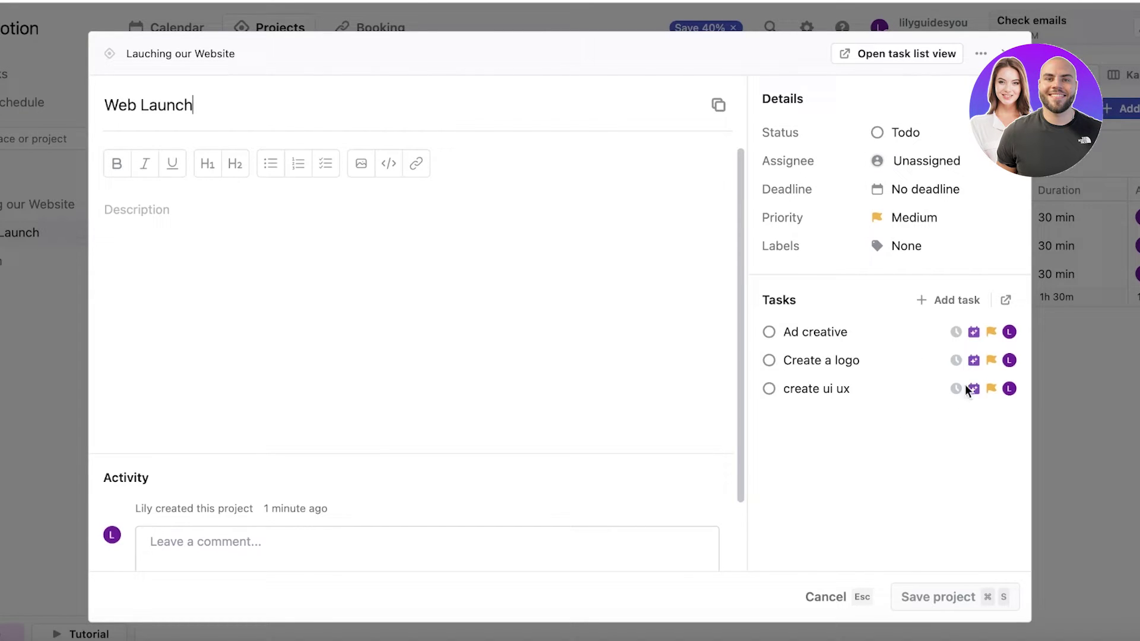
scroll(731, 380, "down", 3)
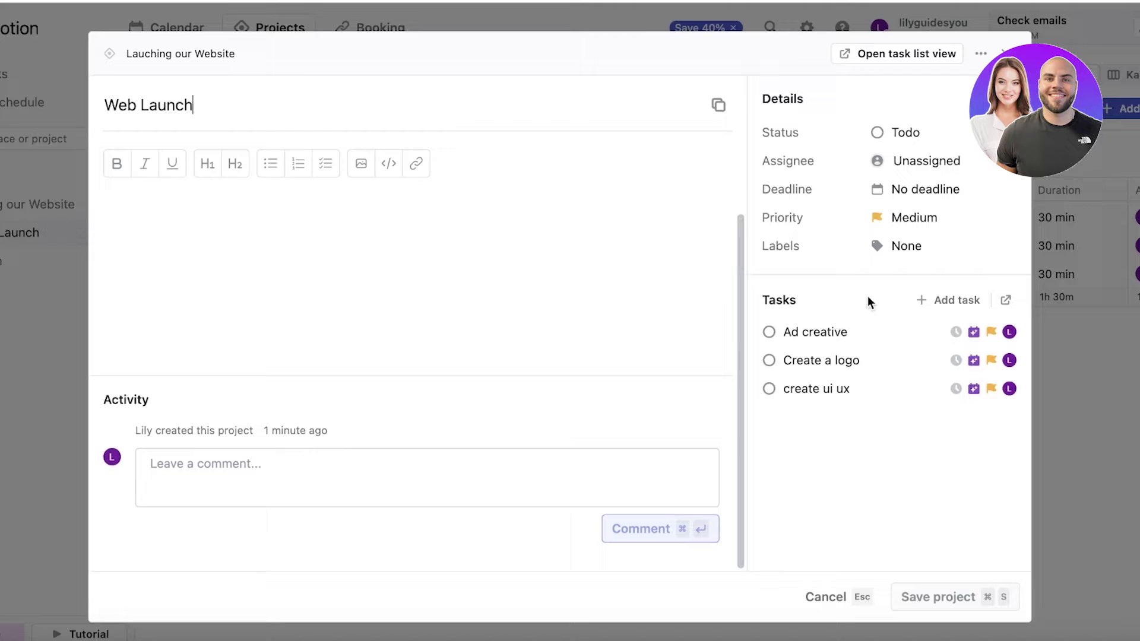
scroll(565, 234, "up", 3)
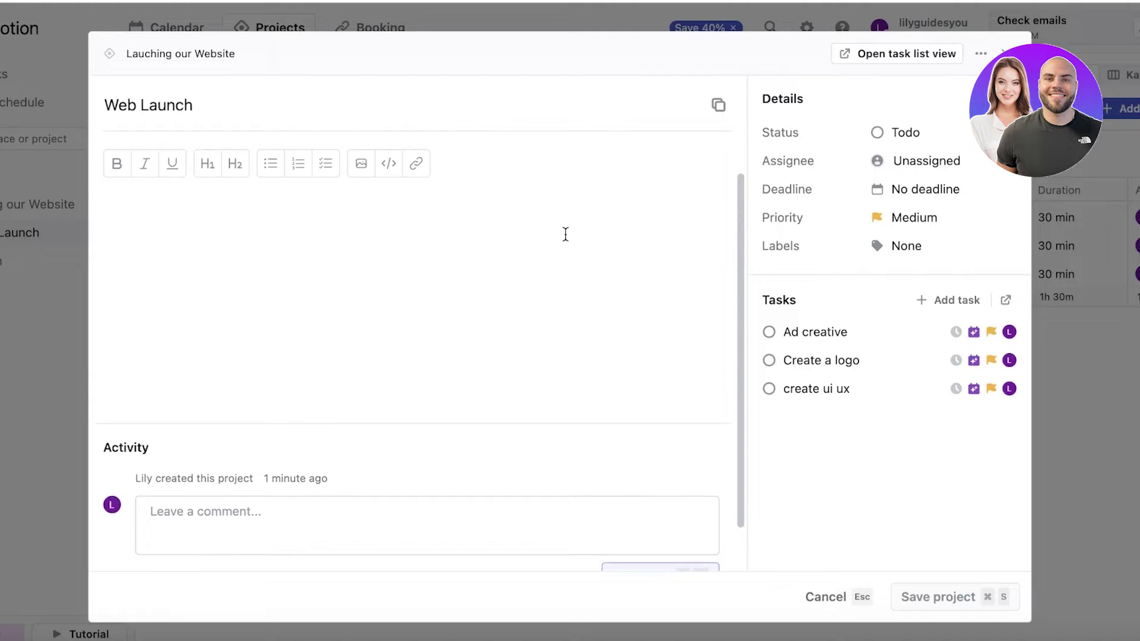
Step: Look through the project's status list, leaving the status at Todo
left_click(883, 146)
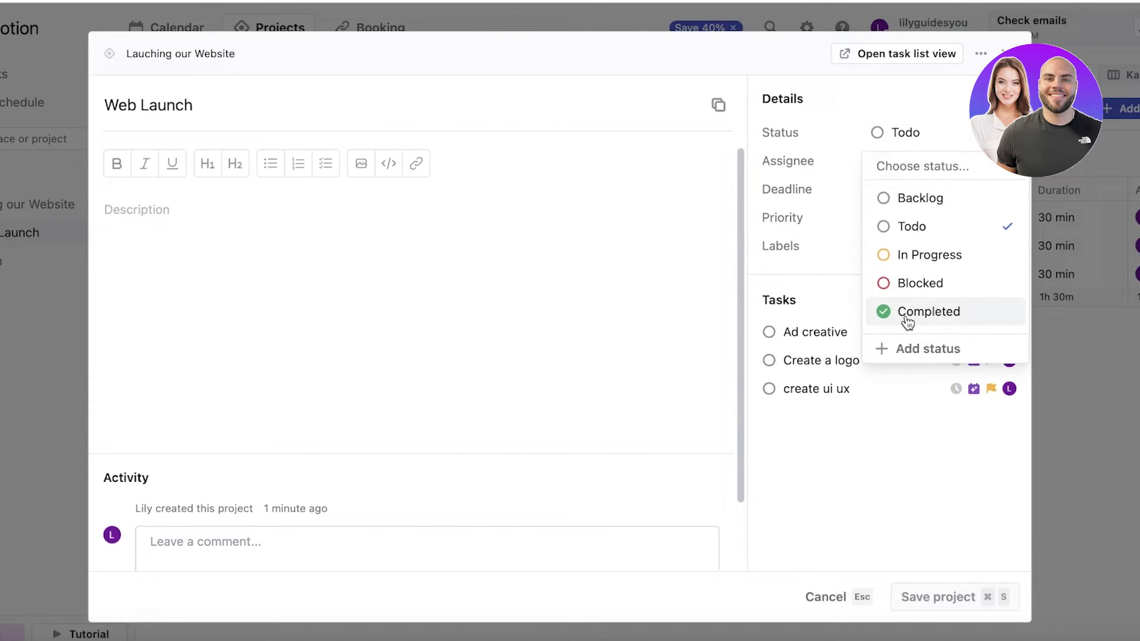
left_click(927, 351)
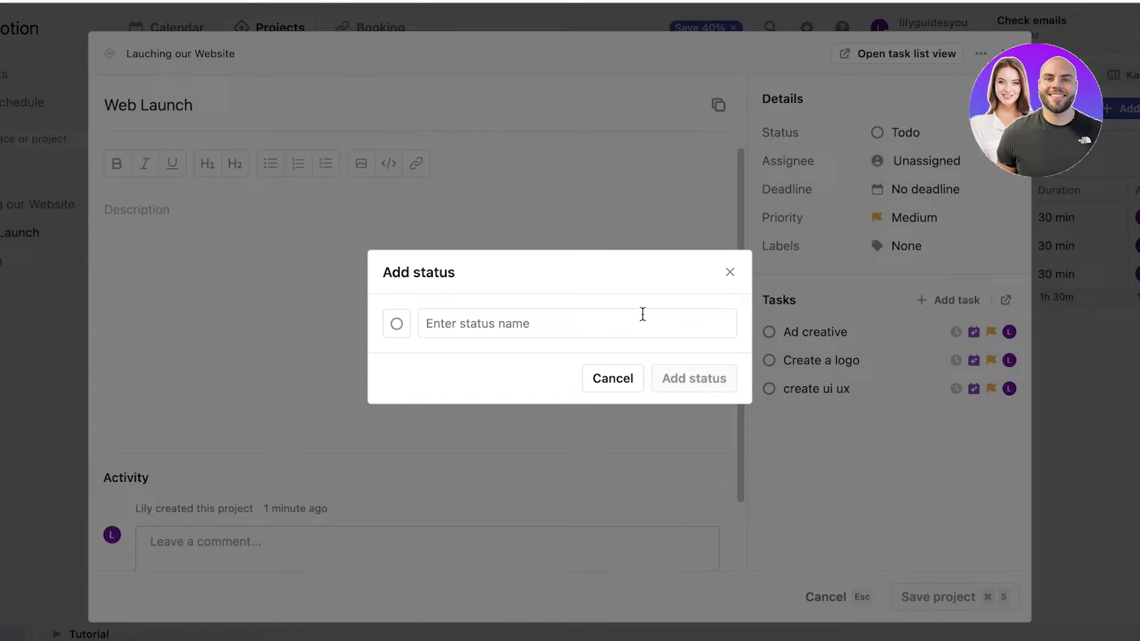
left_click(733, 274)
left_click(941, 139)
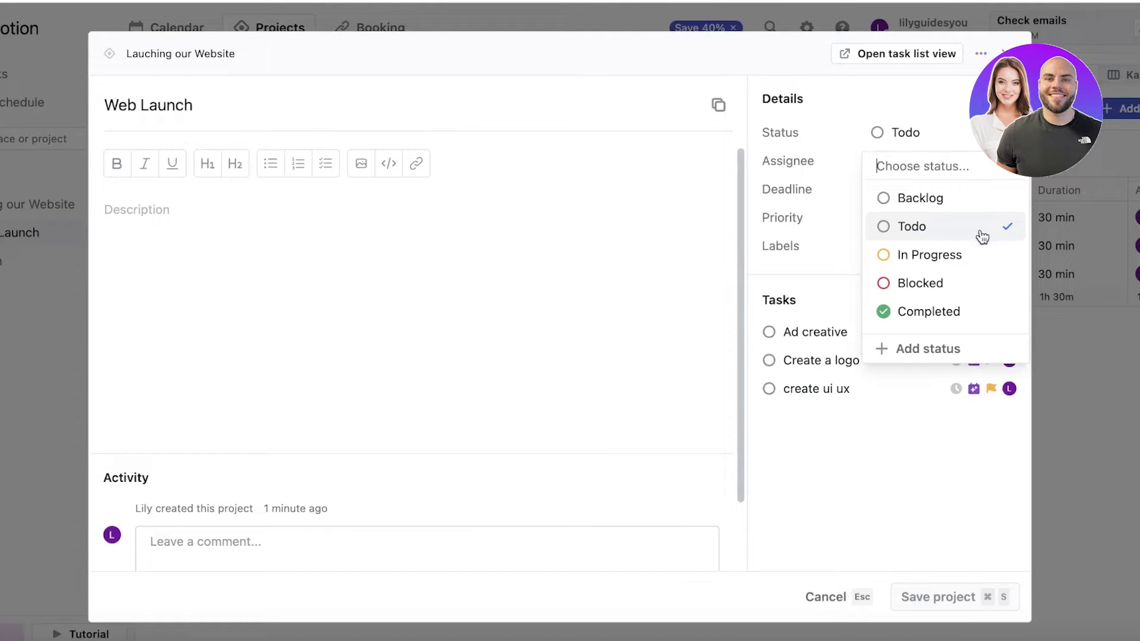
left_click(886, 230)
left_click(894, 125)
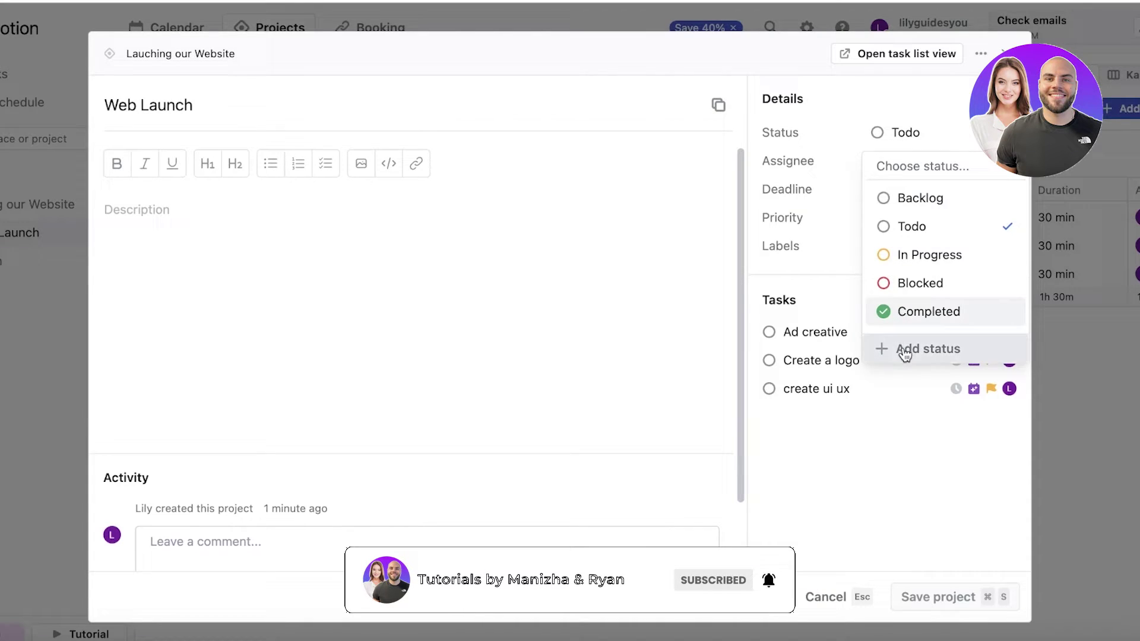
Step: Create a crimson 'Design Tasks' status and apply it to the Web Launch project
left_click(882, 349)
left_click(601, 326)
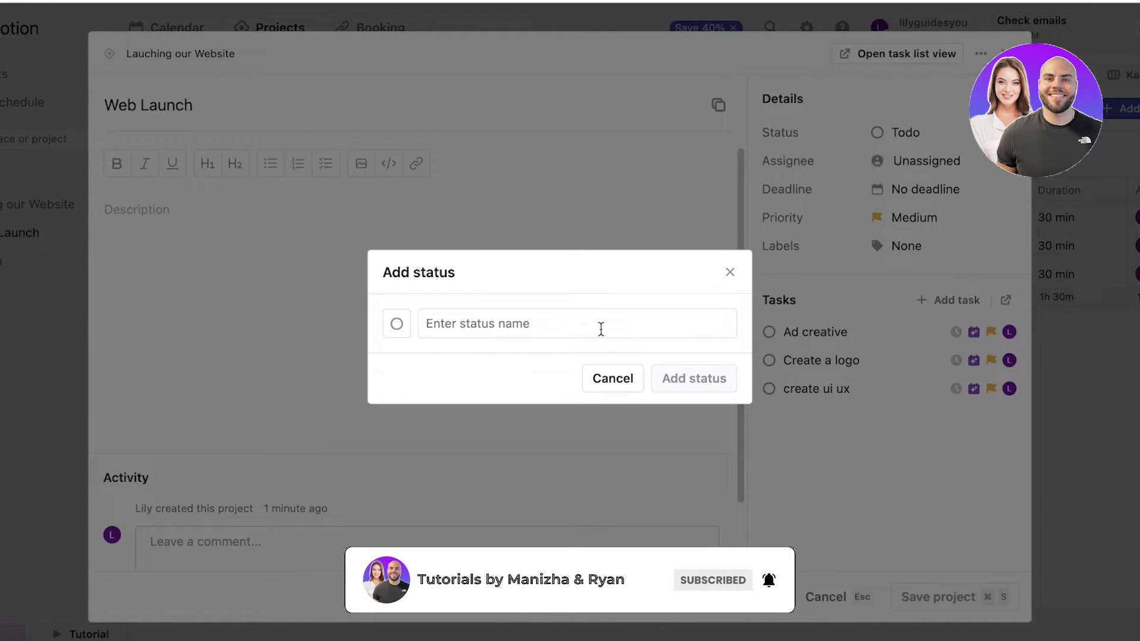
type("Design Tasks")
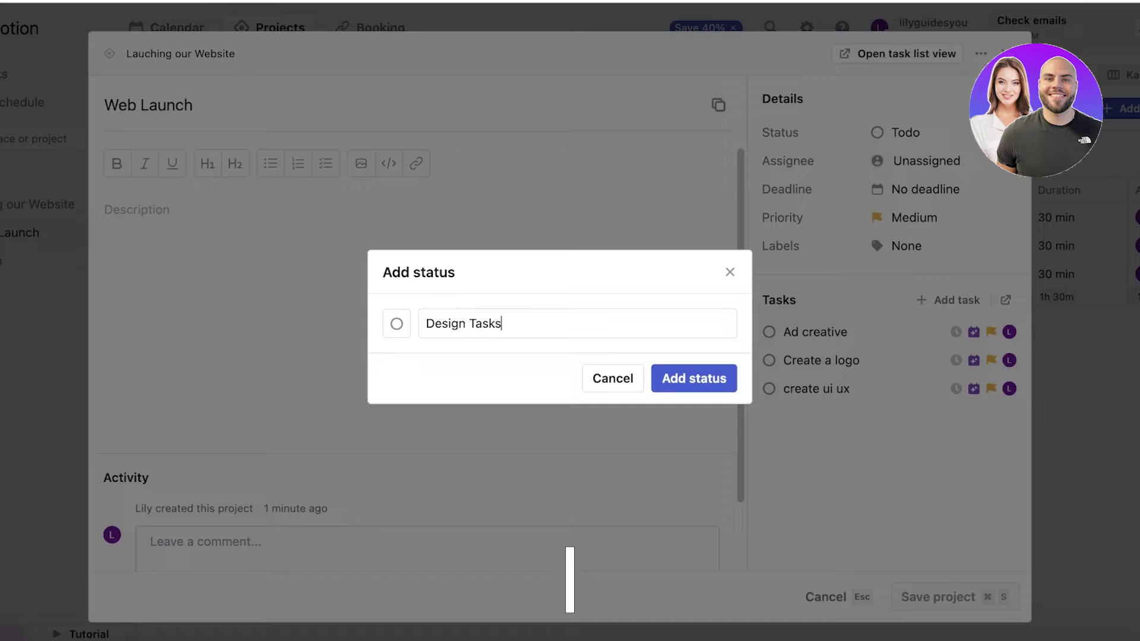
left_click(398, 327)
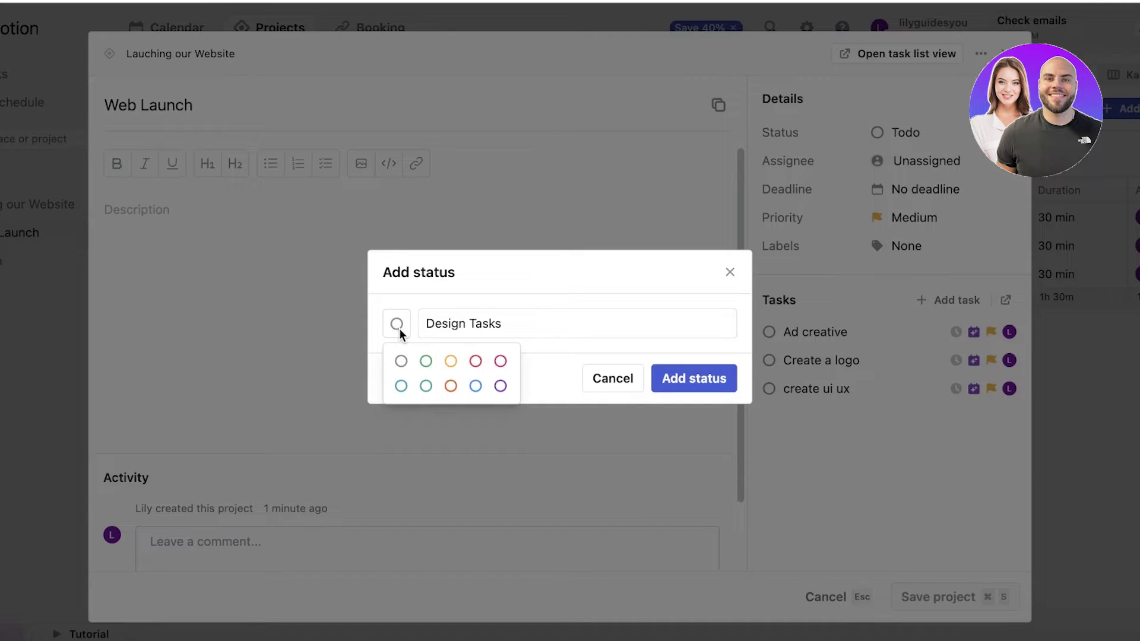
left_click(501, 364)
left_click(707, 379)
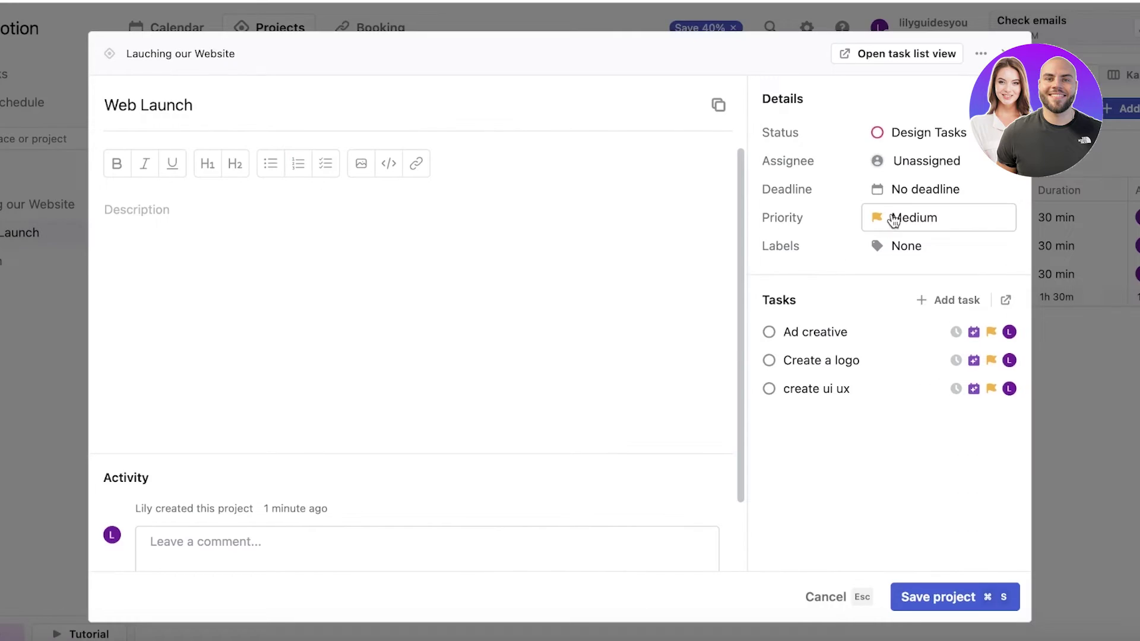
left_click(904, 137)
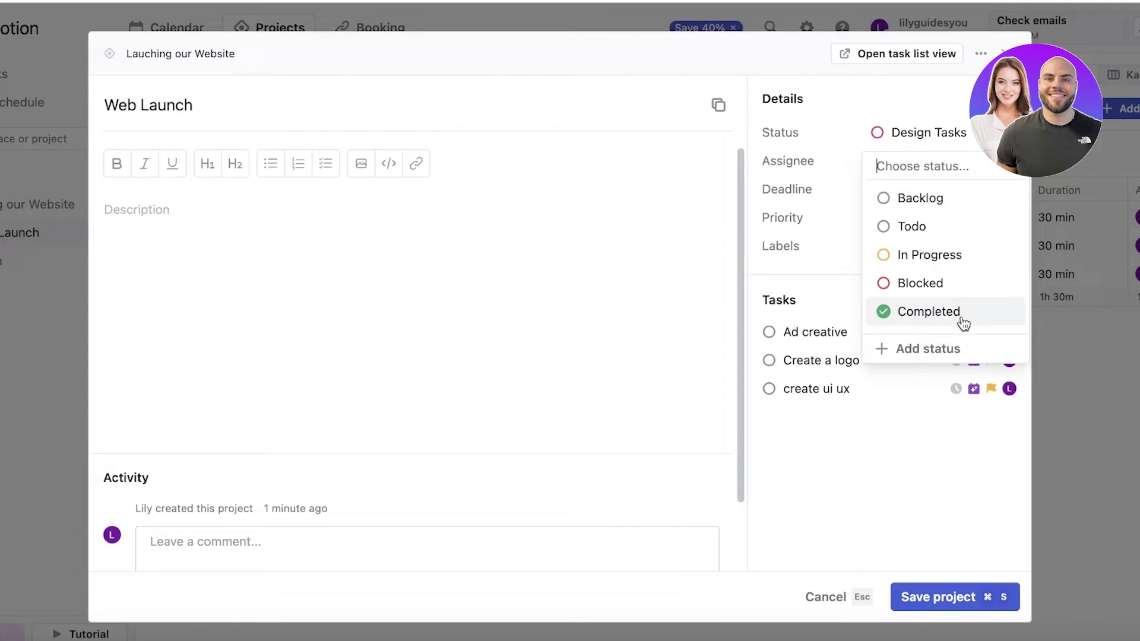
key("Escape")
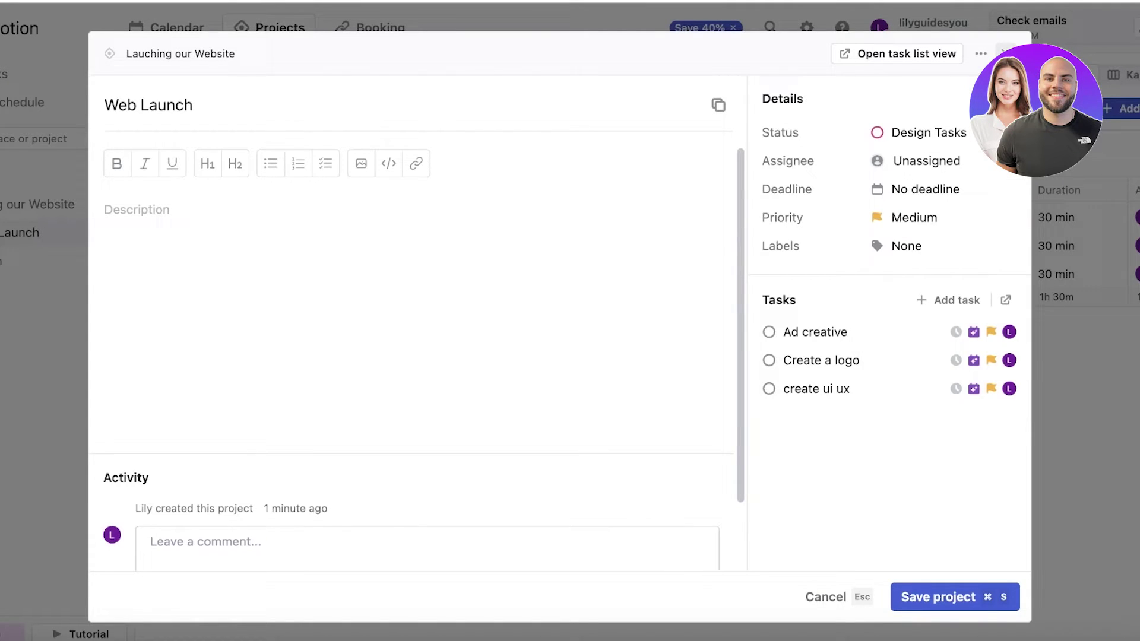
key("Escape")
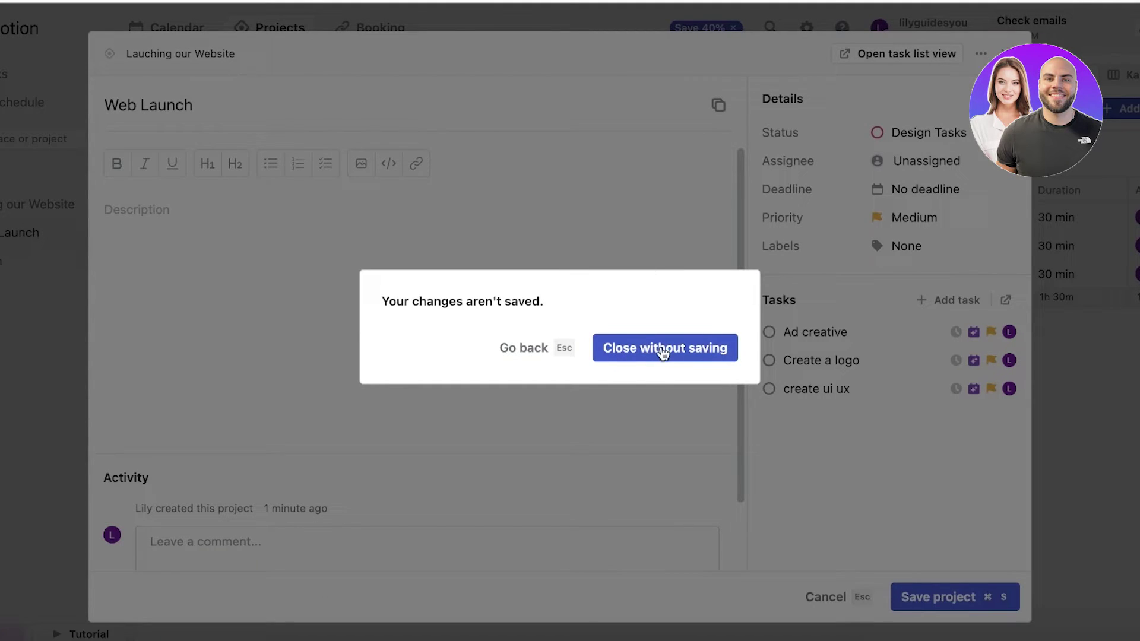
left_click(532, 350)
Step: Save the Web Launch project with its Design Tasks status
left_click(913, 594)
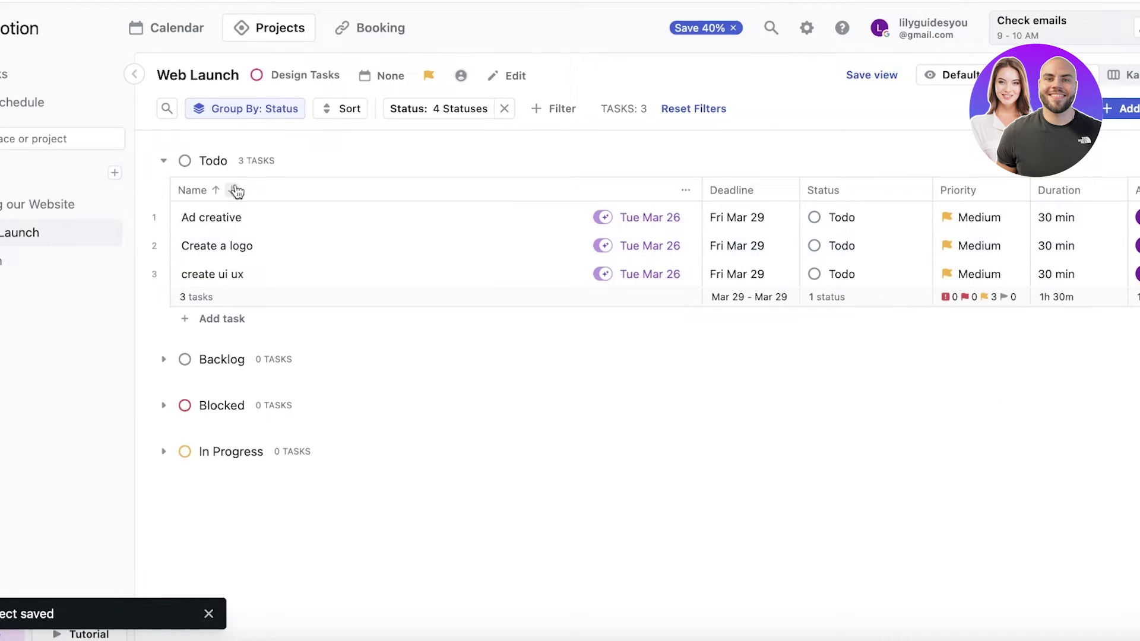
left_click(211, 108)
left_click(350, 291)
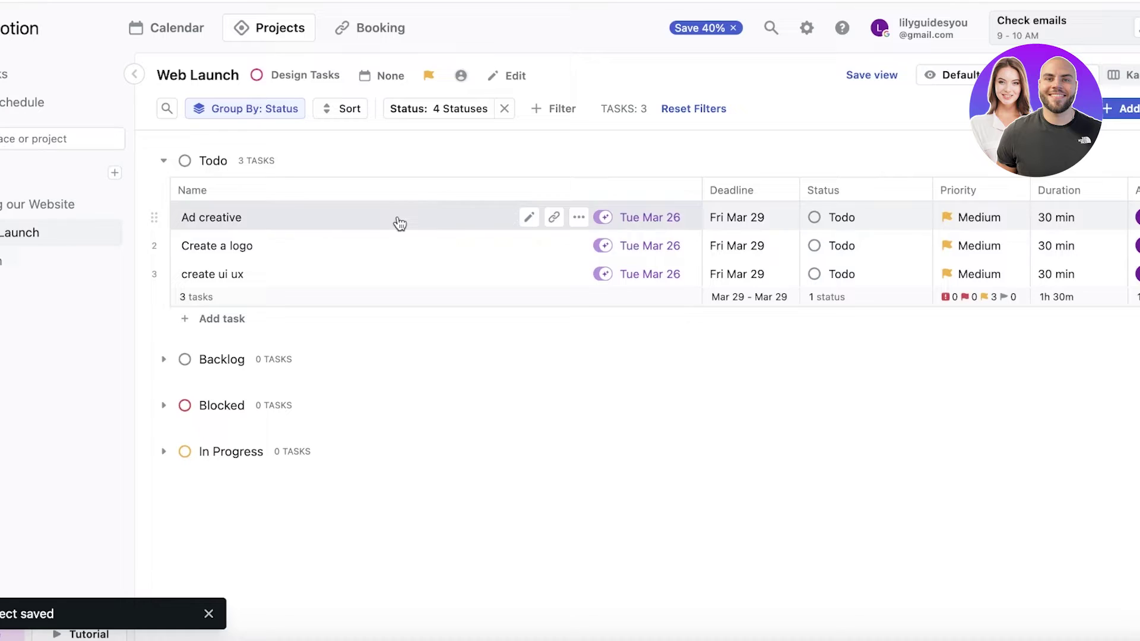
Step: Give the Ad creative task a new red 'Design' status and save it
left_click(453, 217)
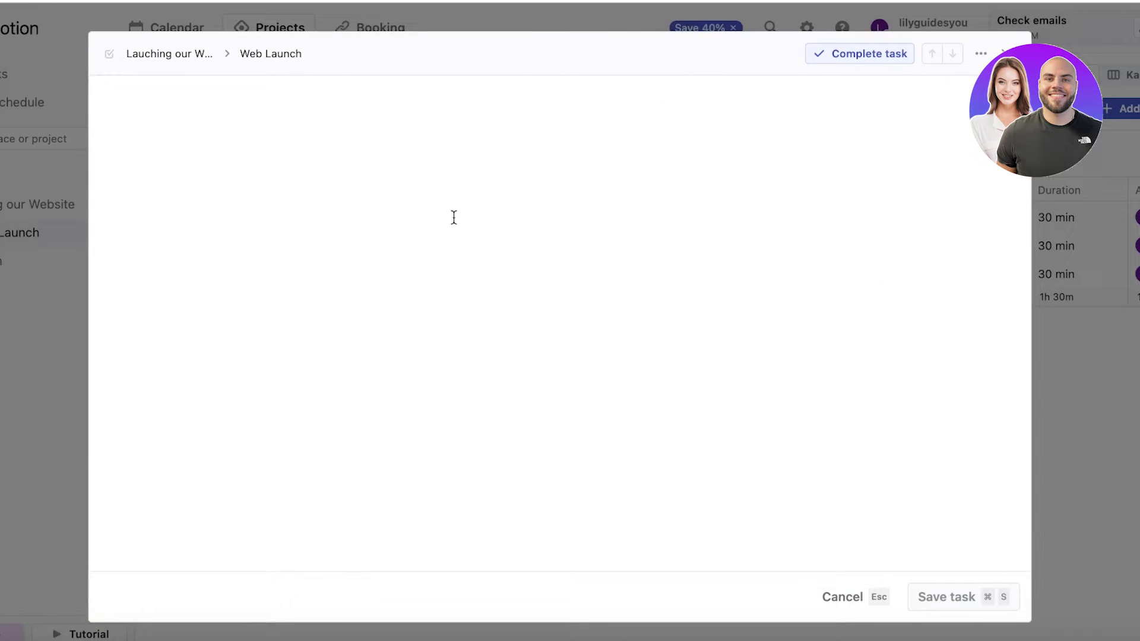
left_click(901, 155)
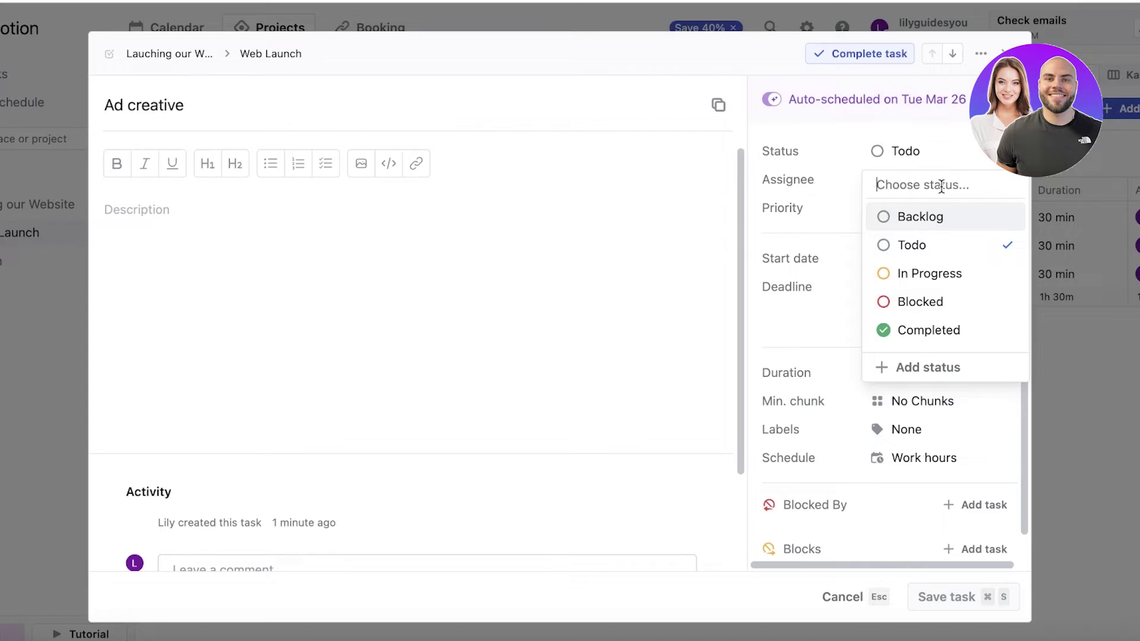
type("Ad")
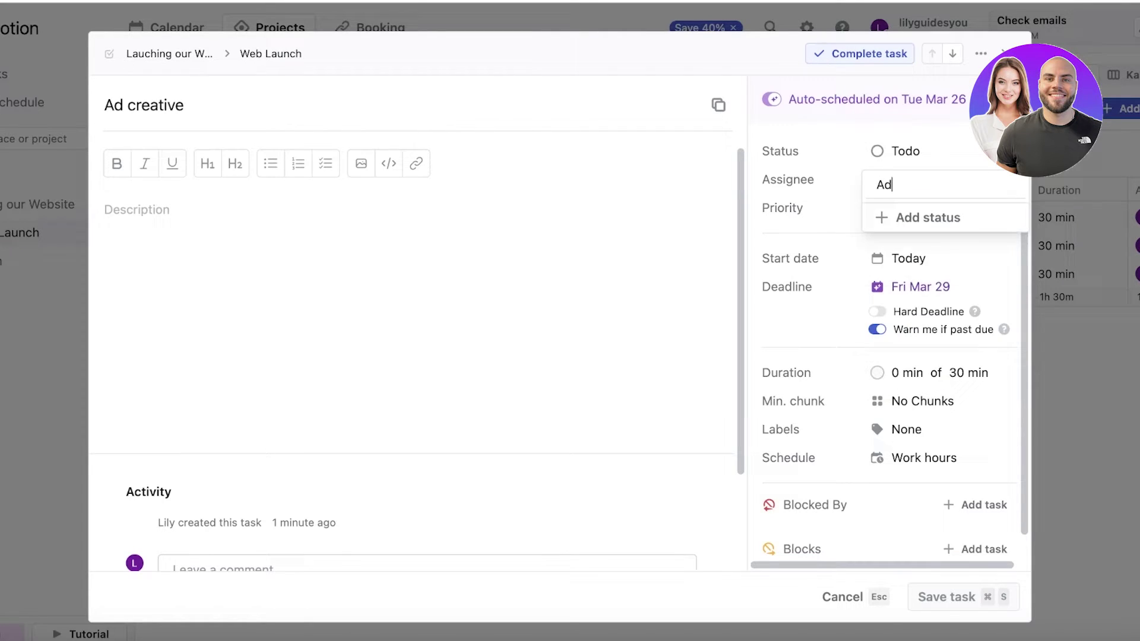
key("BackSpace")
key("BackSpace")
type("Design")
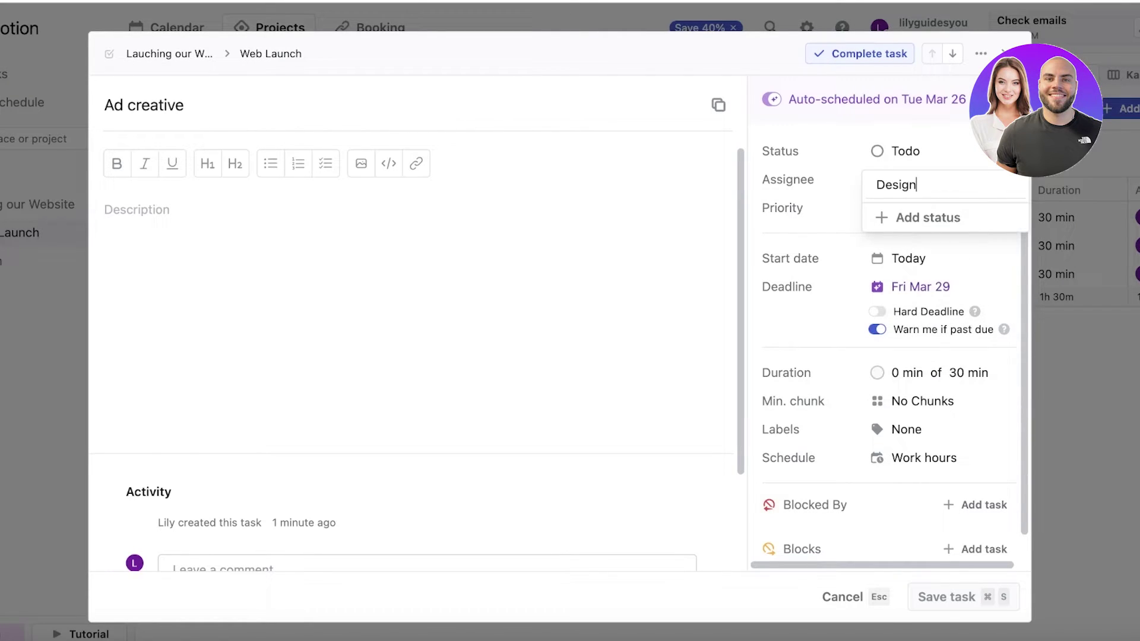
left_click(954, 218)
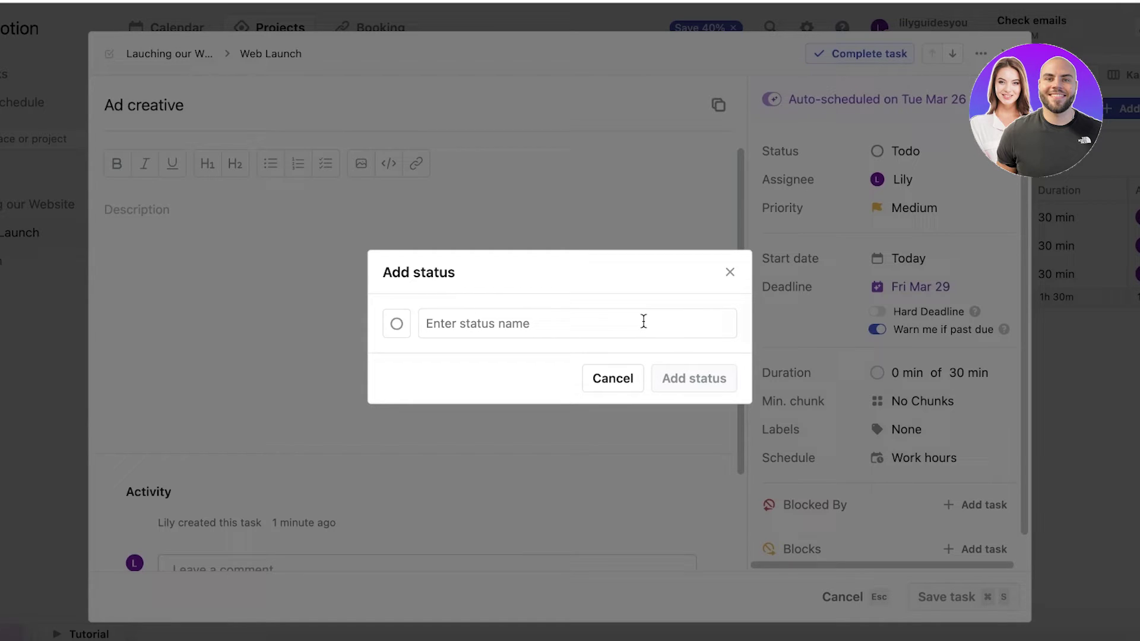
type("Design")
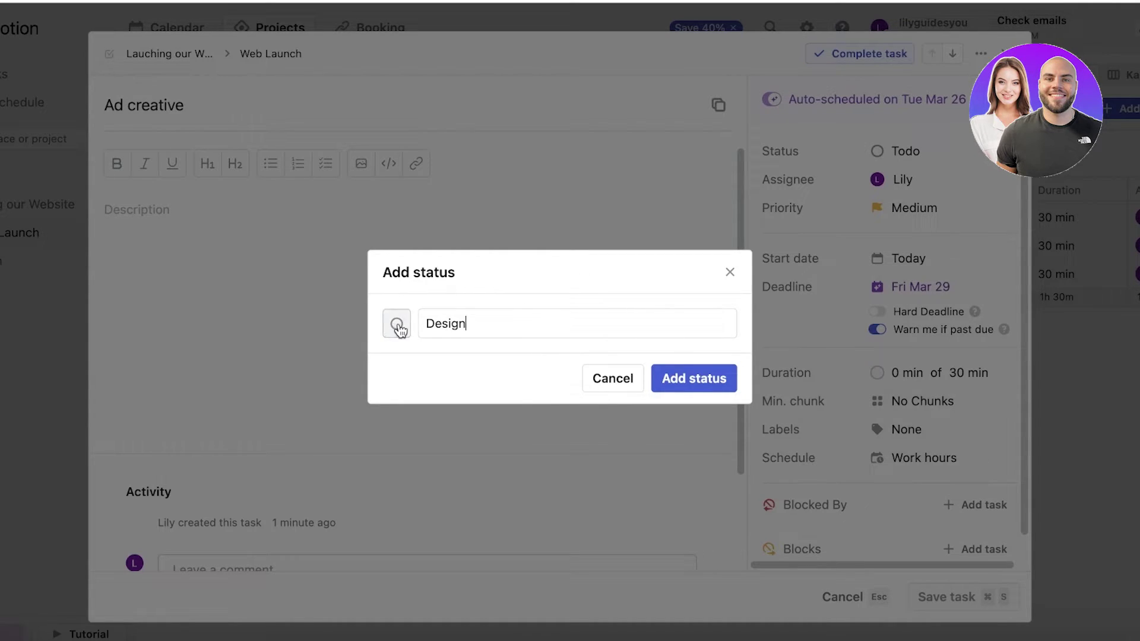
left_click(397, 324)
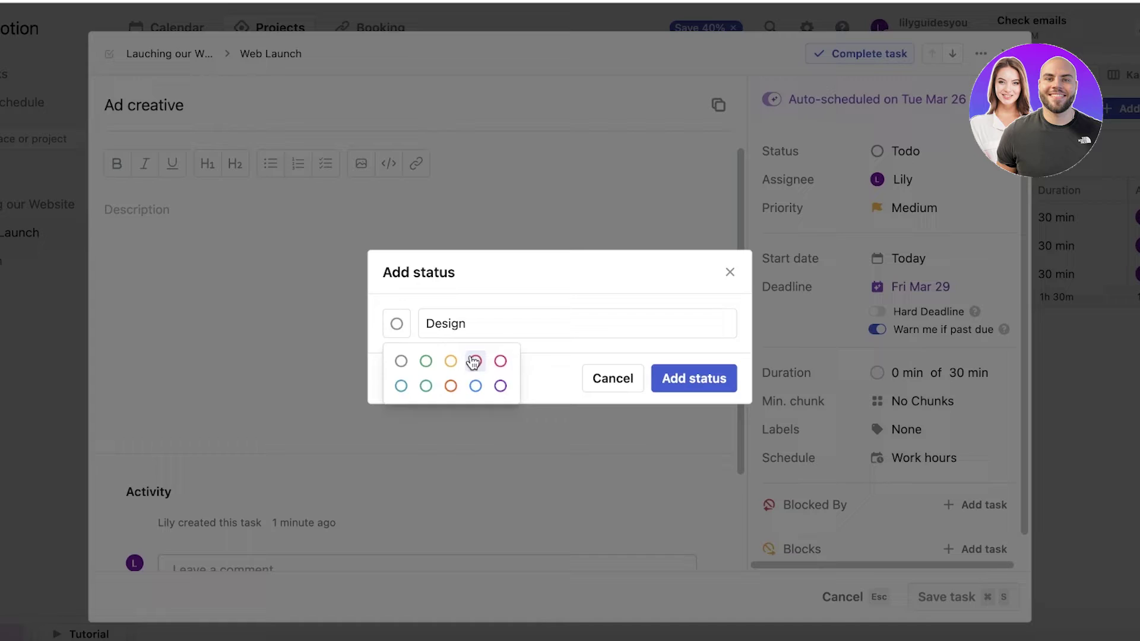
left_click(474, 361)
left_click(679, 392)
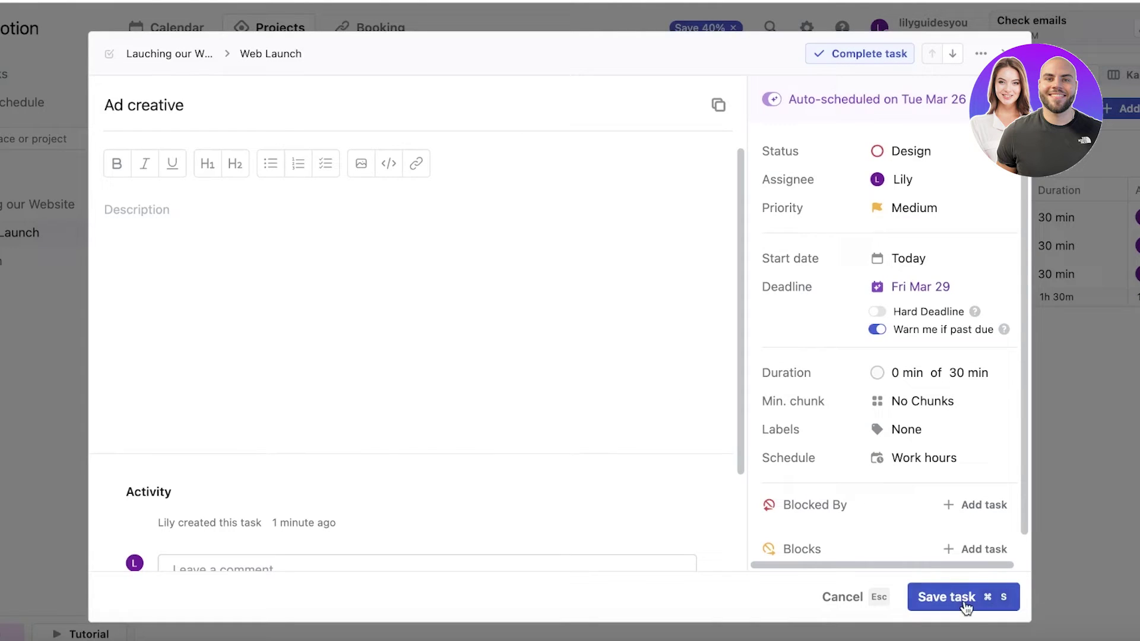
left_click(965, 605)
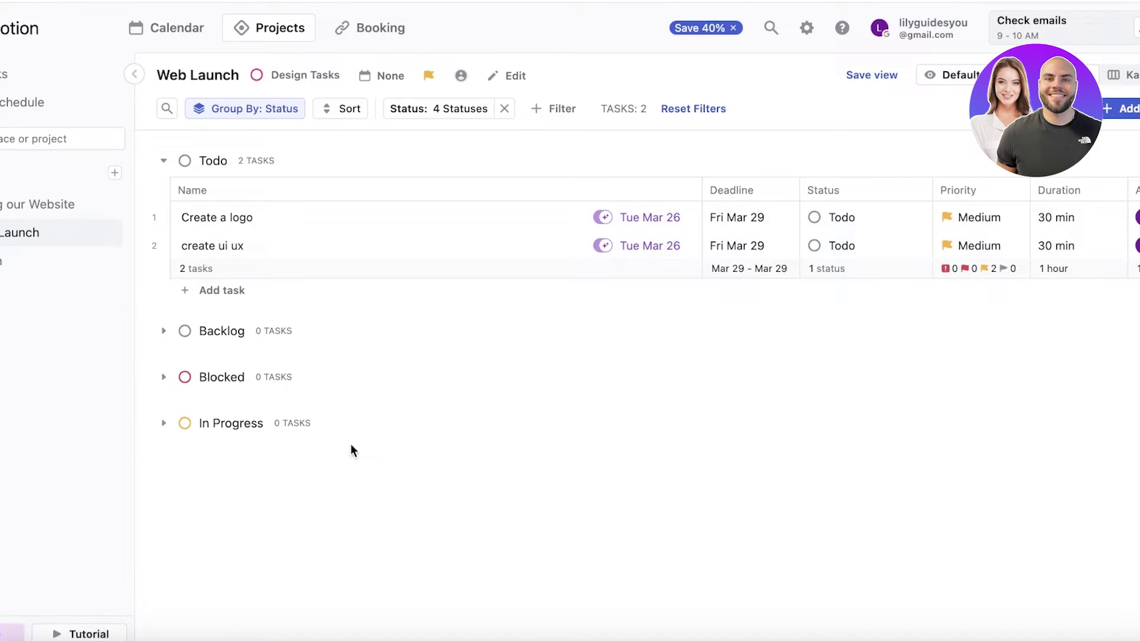
left_click(274, 109)
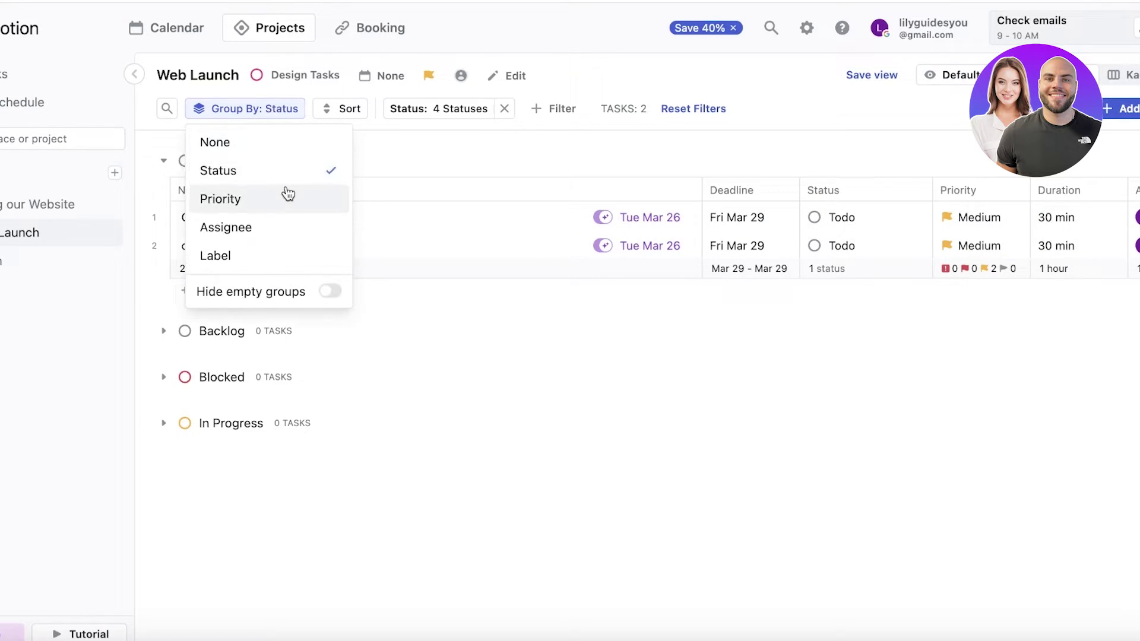
left_click(263, 198)
left_click(237, 106)
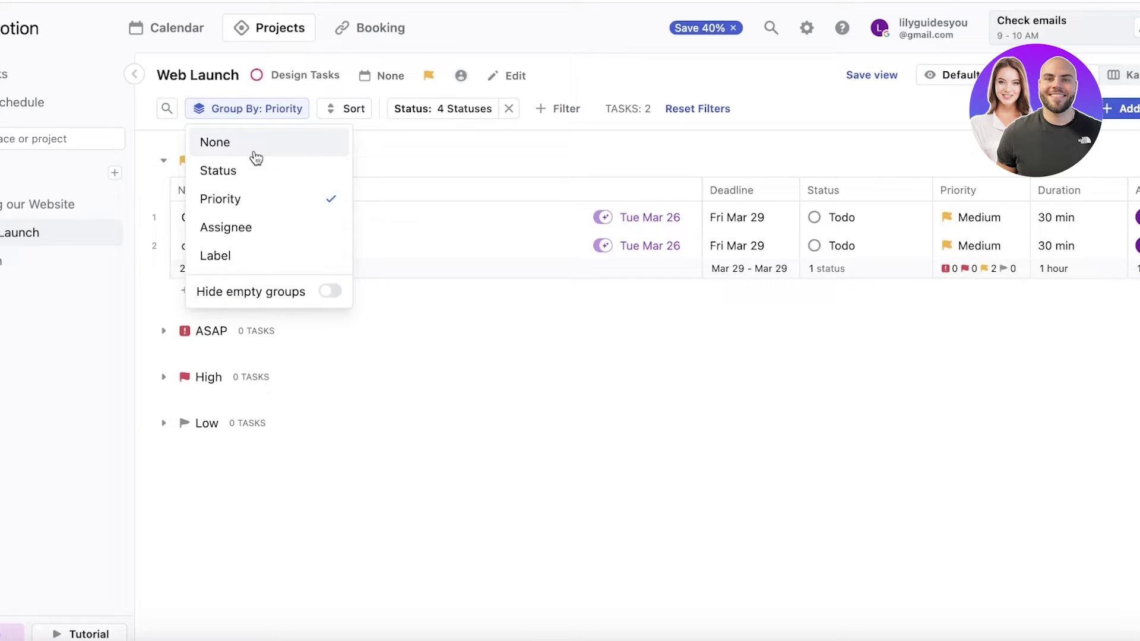
left_click(253, 149)
left_click(250, 112)
left_click(238, 170)
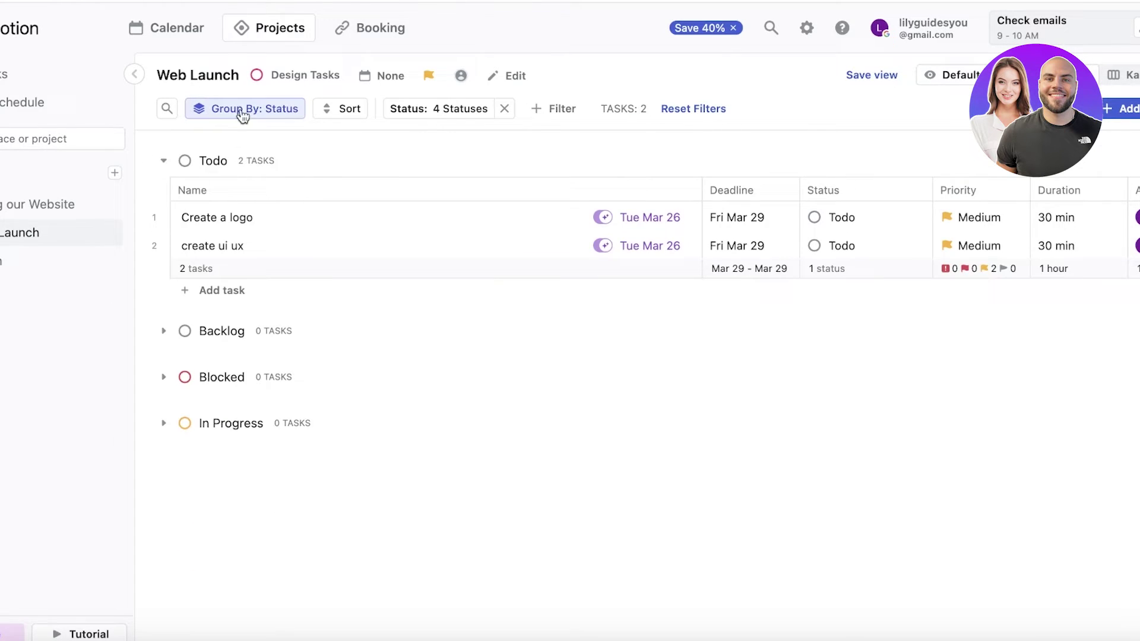
left_click(249, 109)
left_click(223, 200)
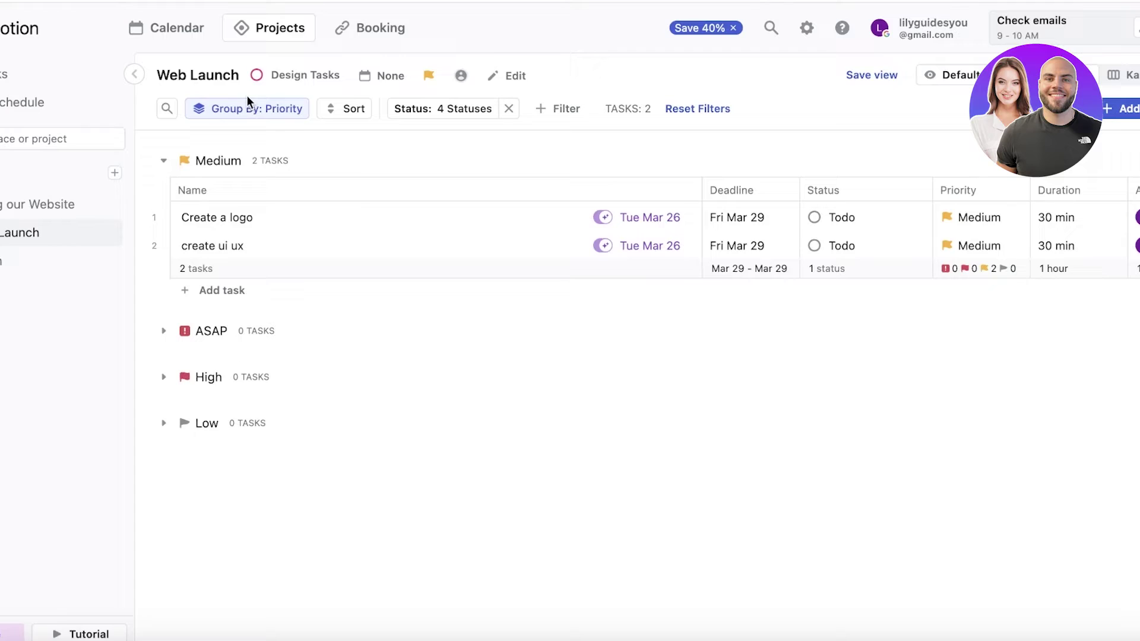
left_click(252, 109)
left_click(225, 230)
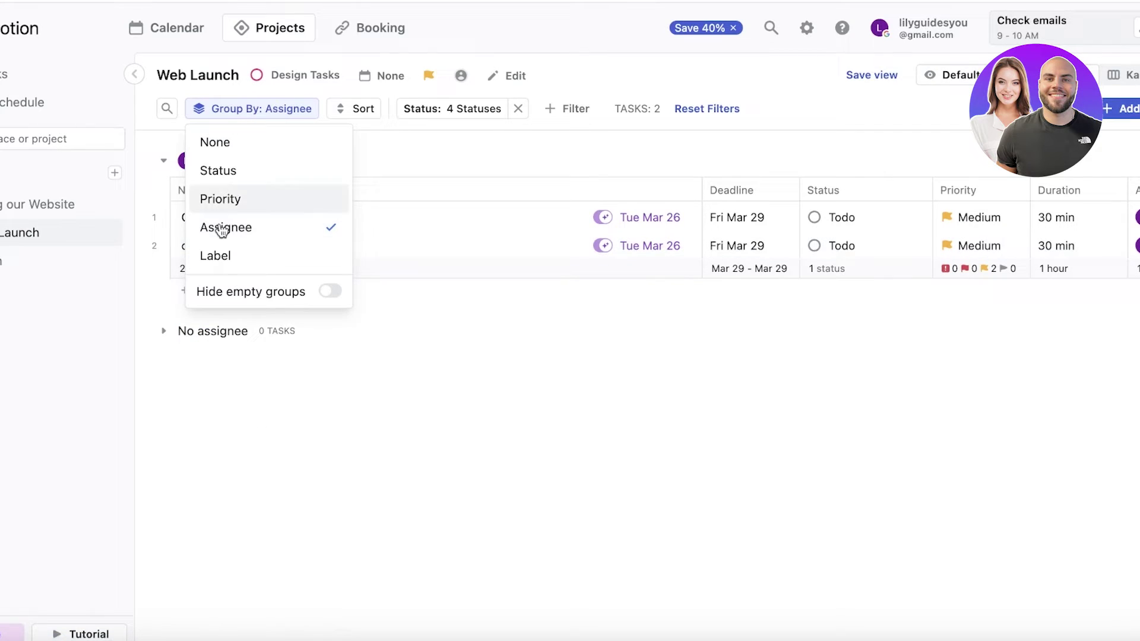
left_click(222, 248)
left_click(236, 116)
left_click(234, 168)
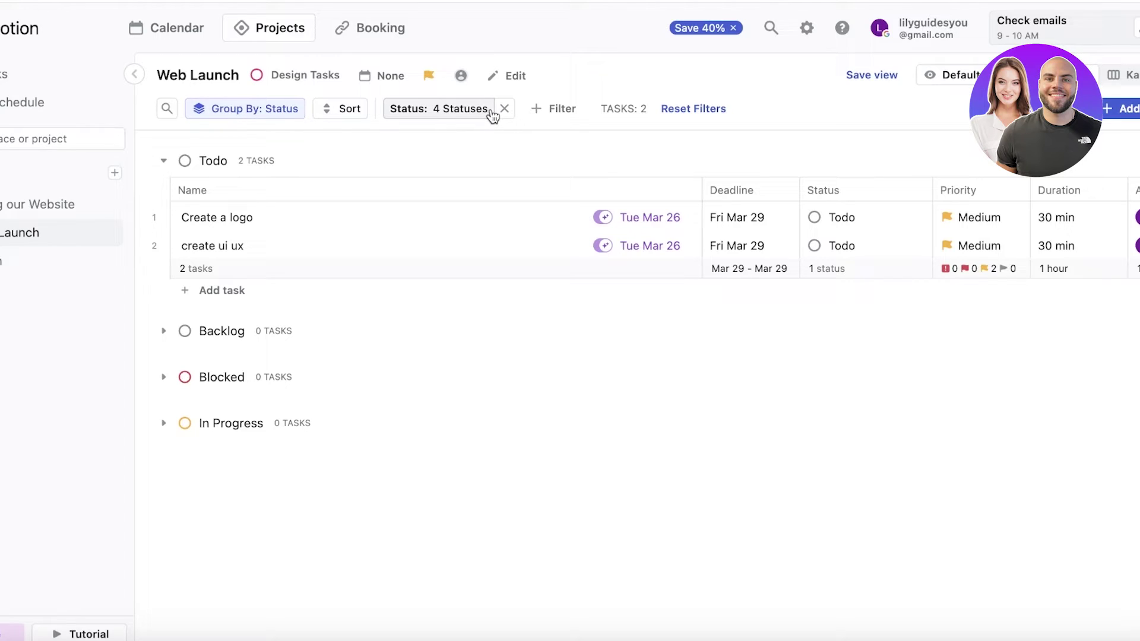
Step: Clear the 4-status filter so all Web Launch groups show, then switch to the Kanban board
left_click(504, 110)
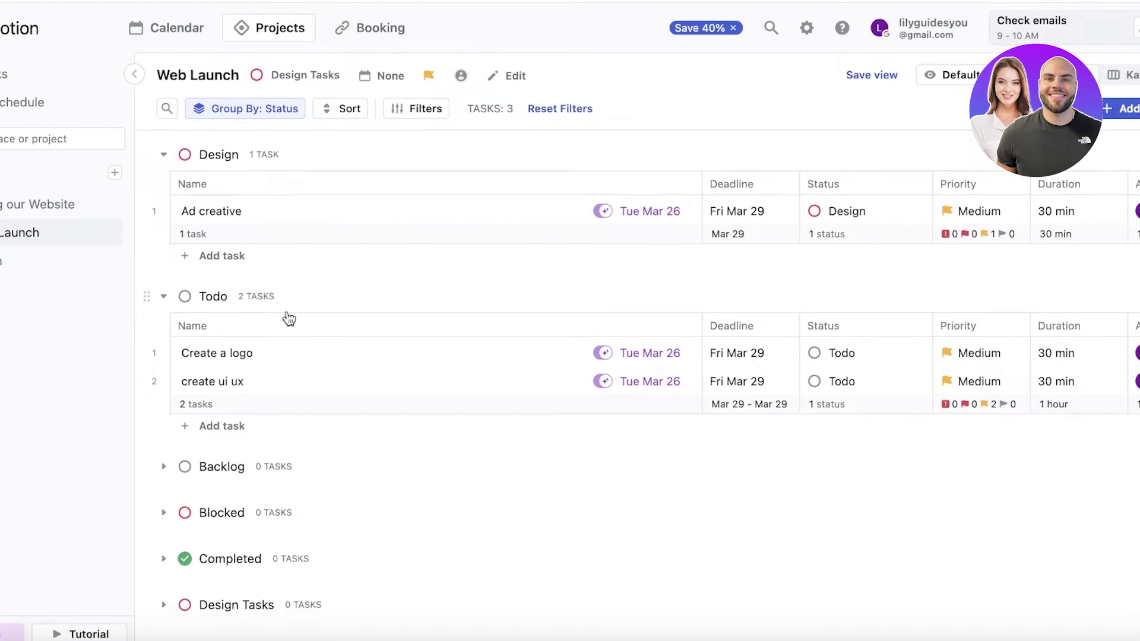
scroll(332, 267, "down", 1)
scroll(241, 265, "up", 1)
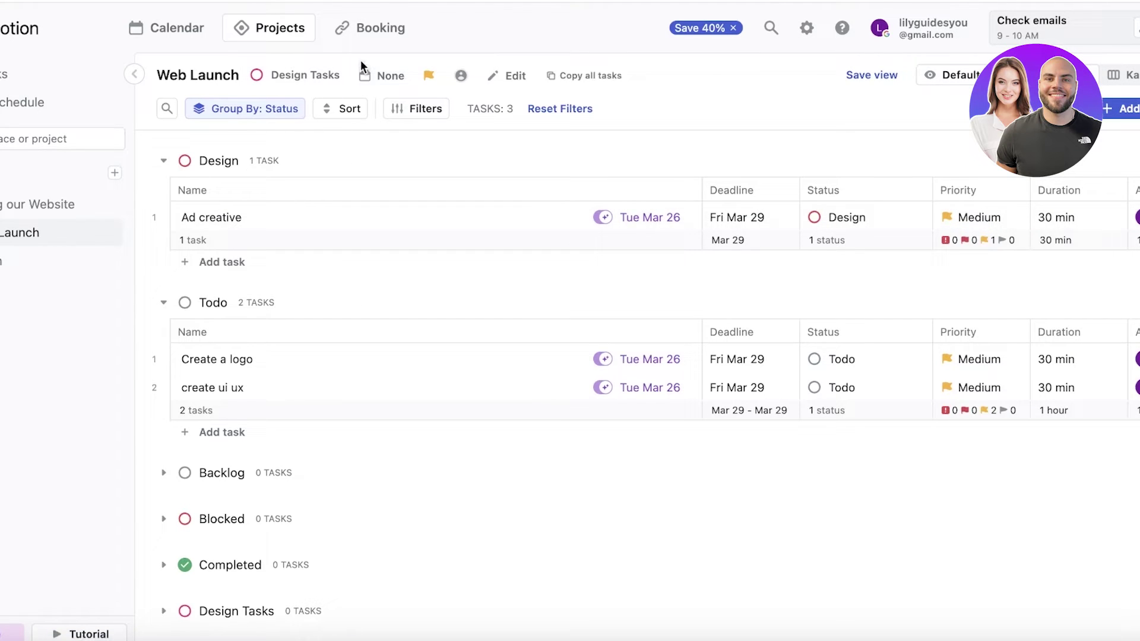
left_click(402, 107)
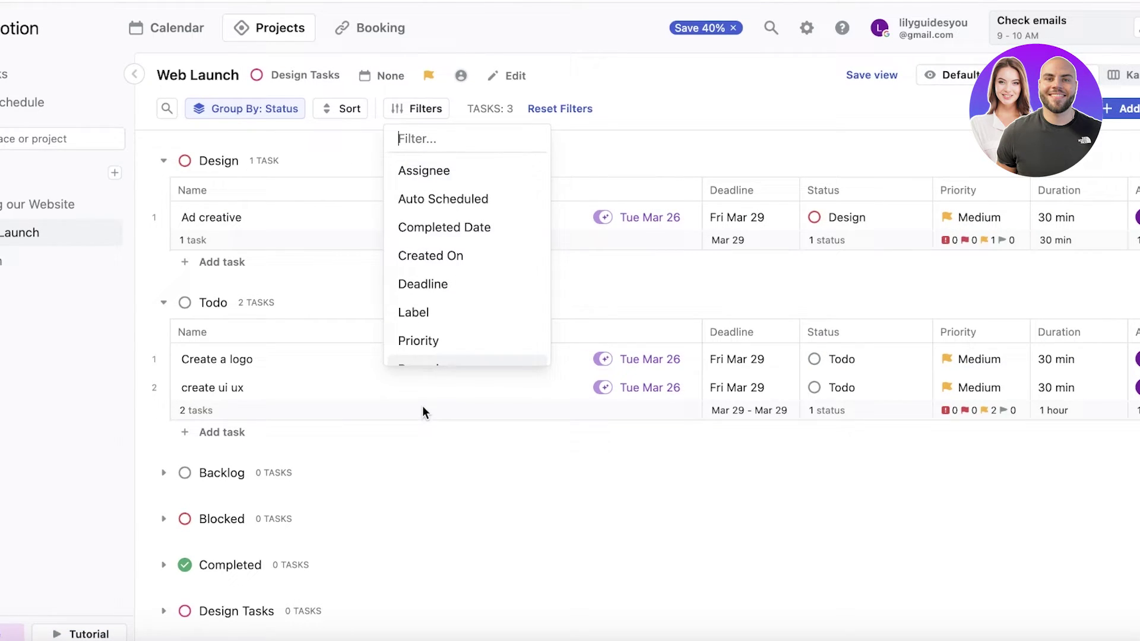
left_click(673, 120)
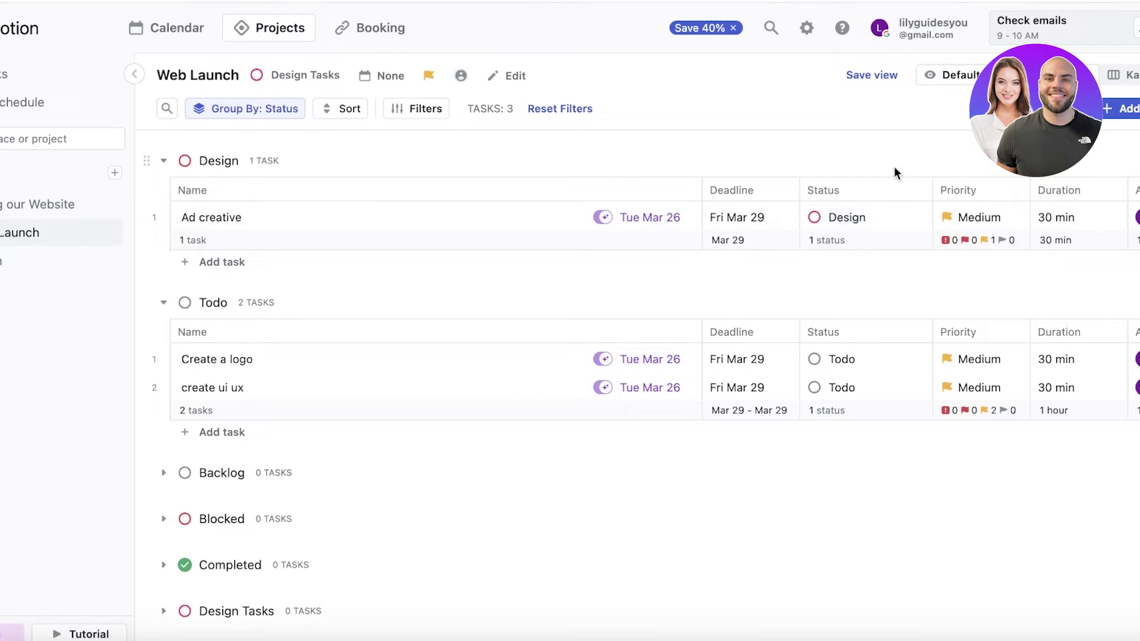
left_click(1134, 72)
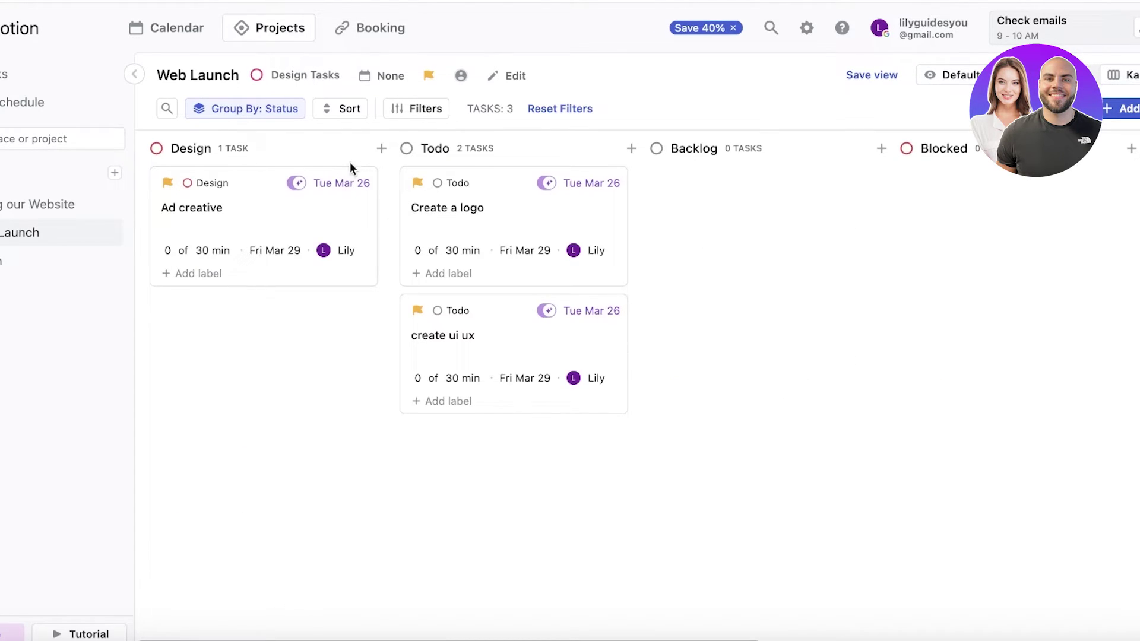
mouse_move(191, 630)
left_mouse_down()
mouse_move(438, 628)
mouse_move(191, 631)
left_mouse_up()
scroll(812, 600, "right", 10)
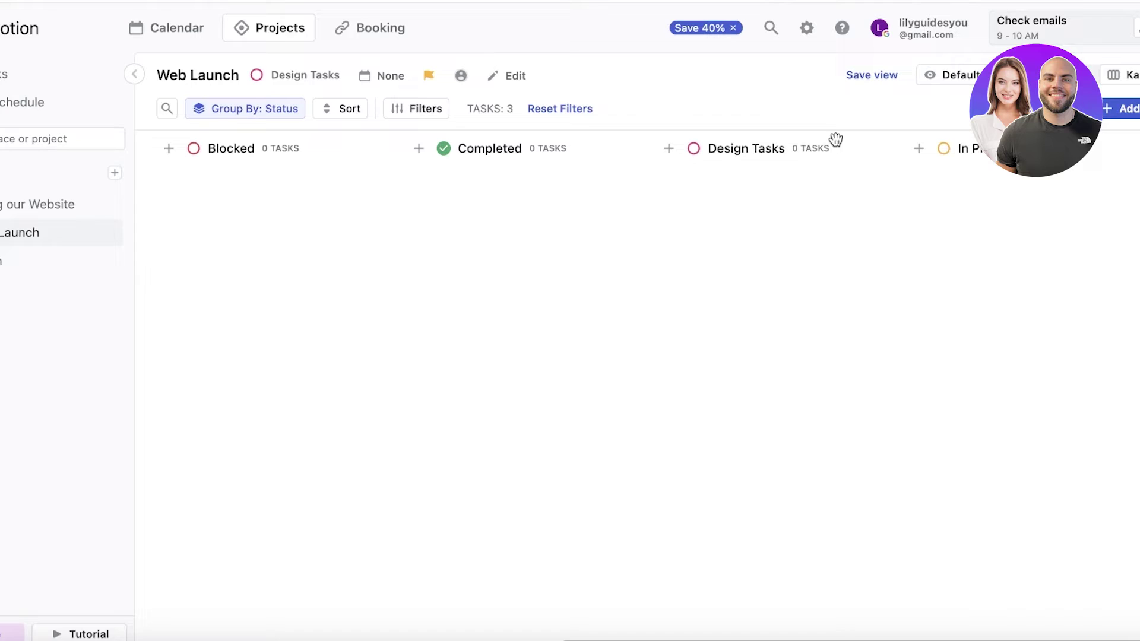
left_click_drag(836, 138, 557, 151)
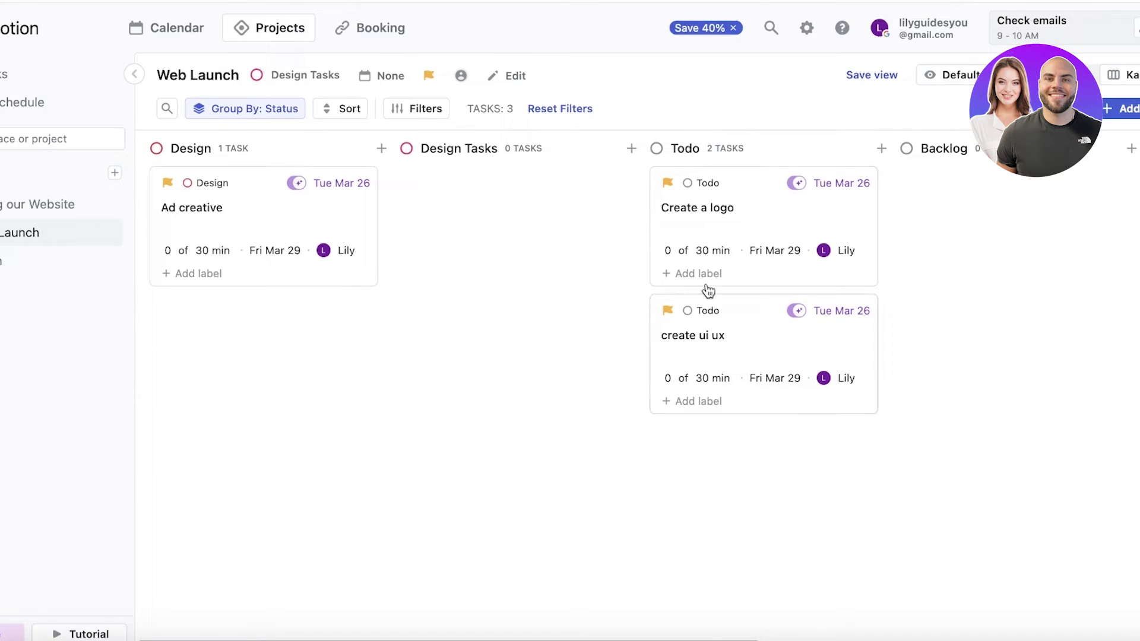
Step: Try setting the Web Launch project status to Todo, then discard it so it stays Design Tasks
left_click(512, 79)
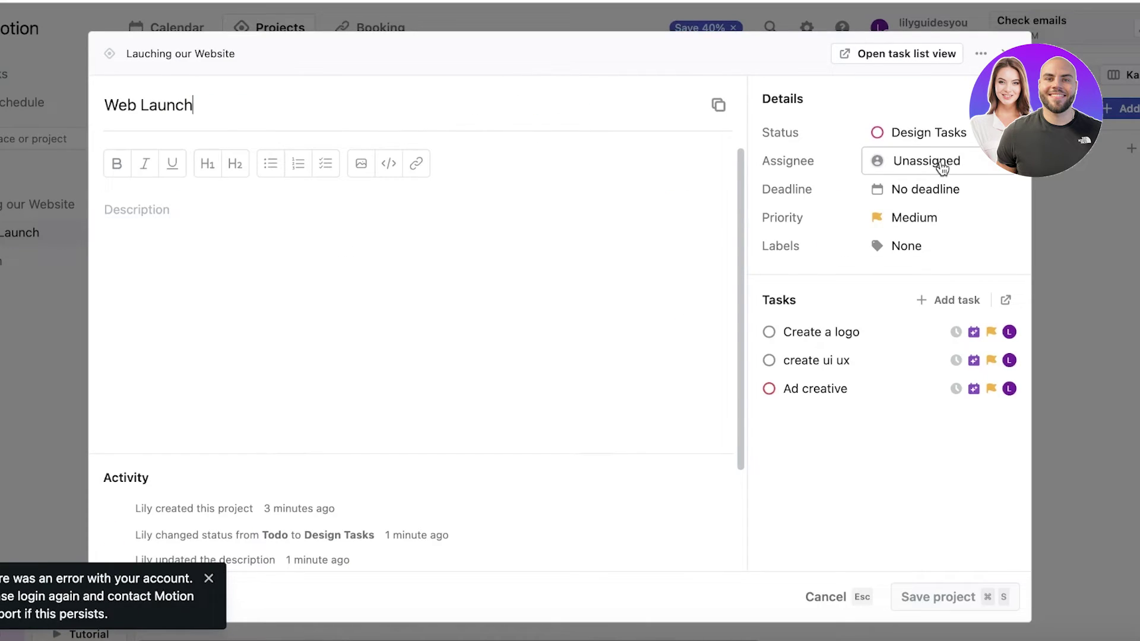
left_click(934, 131)
left_click(910, 224)
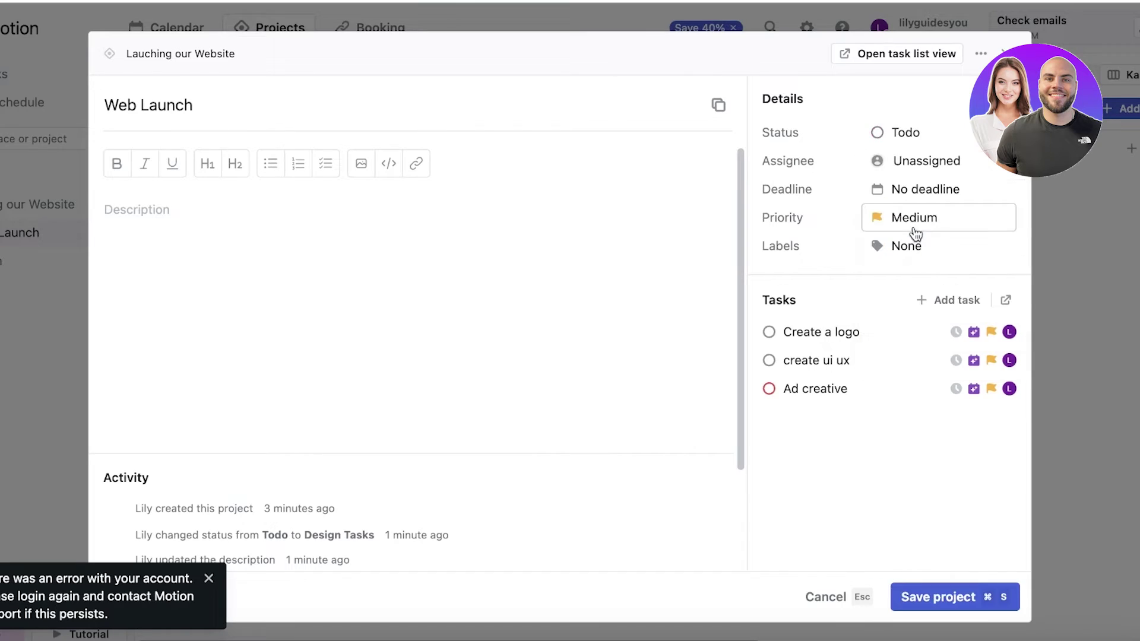
left_click(909, 135)
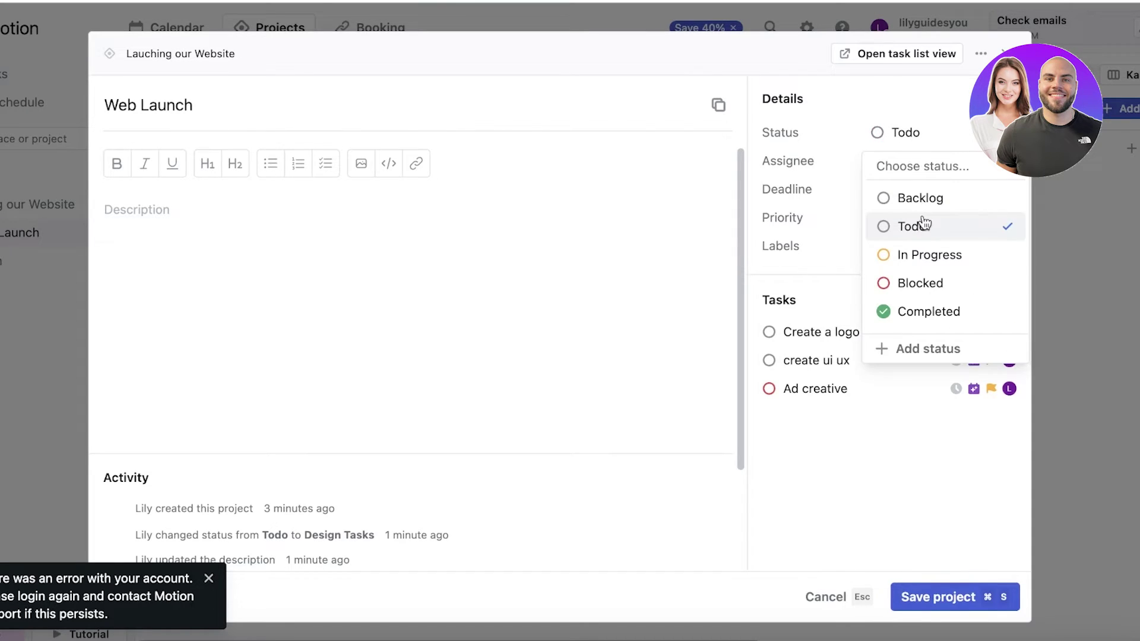
left_click(832, 461)
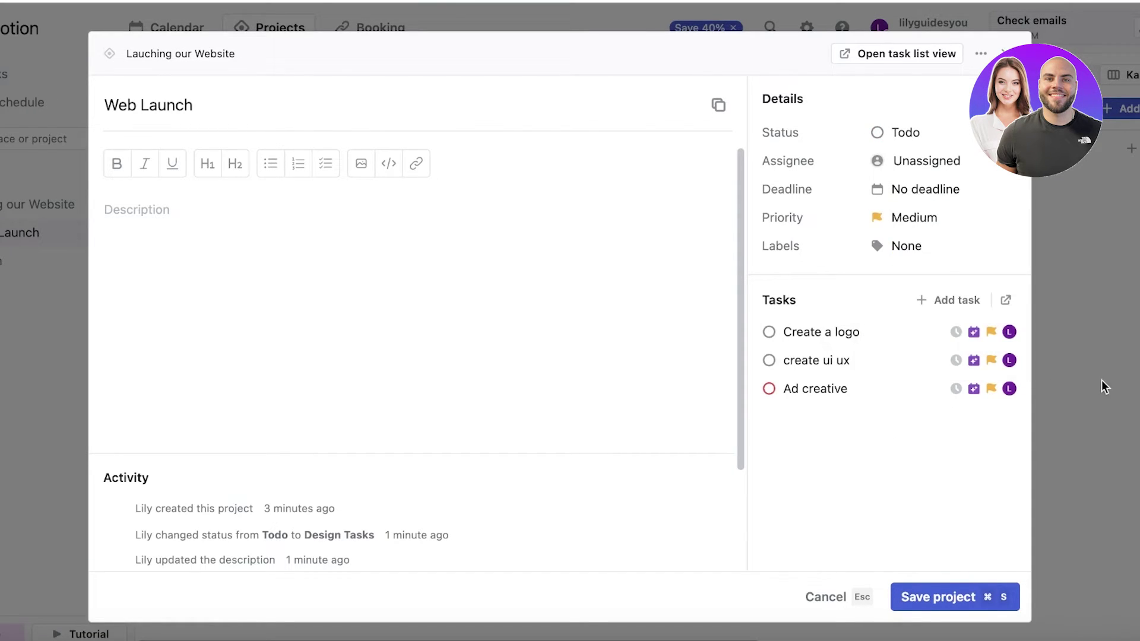
key("Escape")
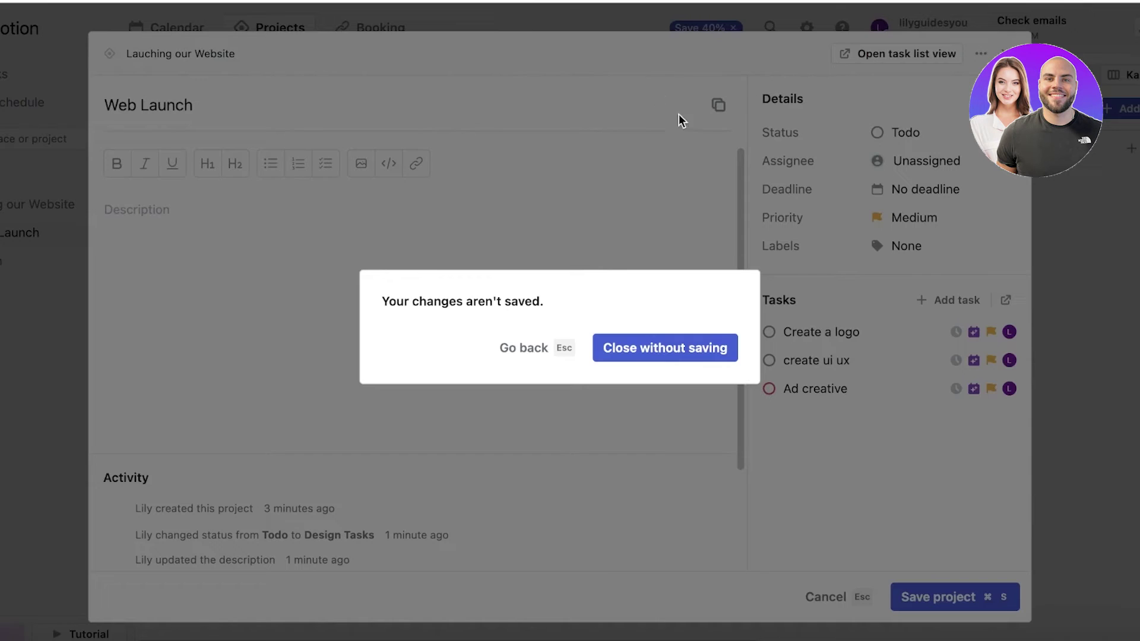
left_click(636, 342)
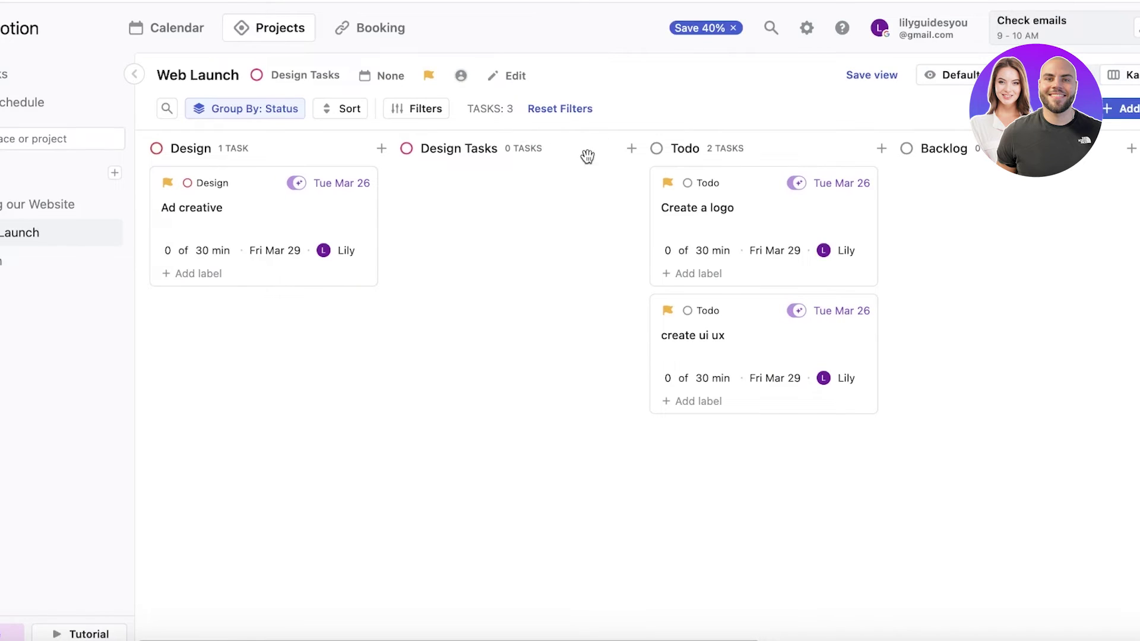
left_click(494, 147)
left_click(927, 133)
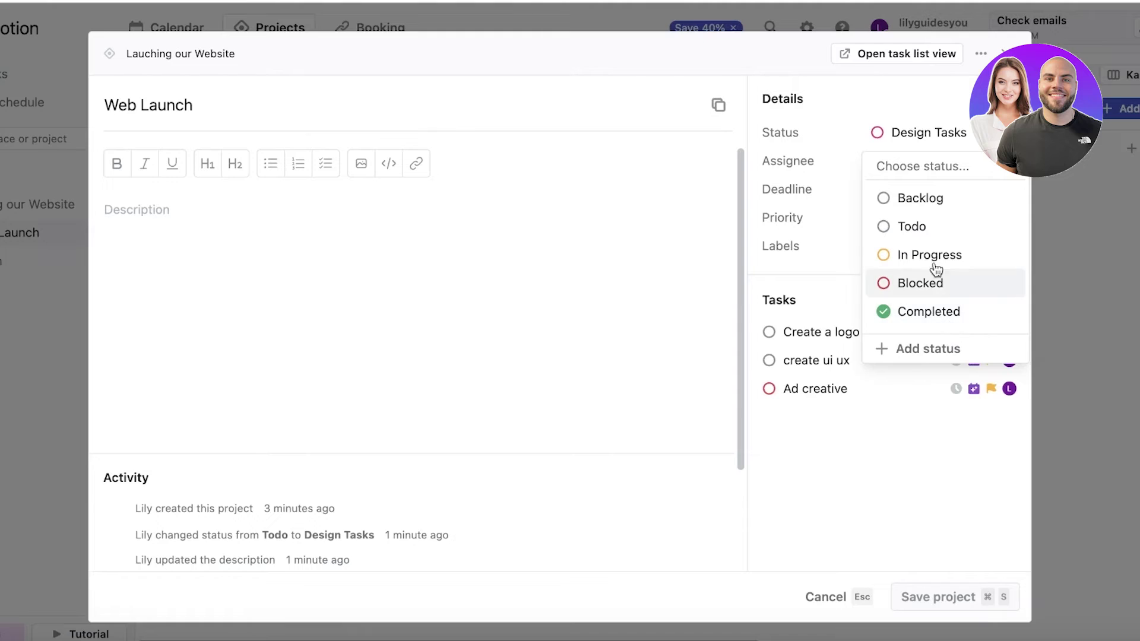
left_click(919, 133)
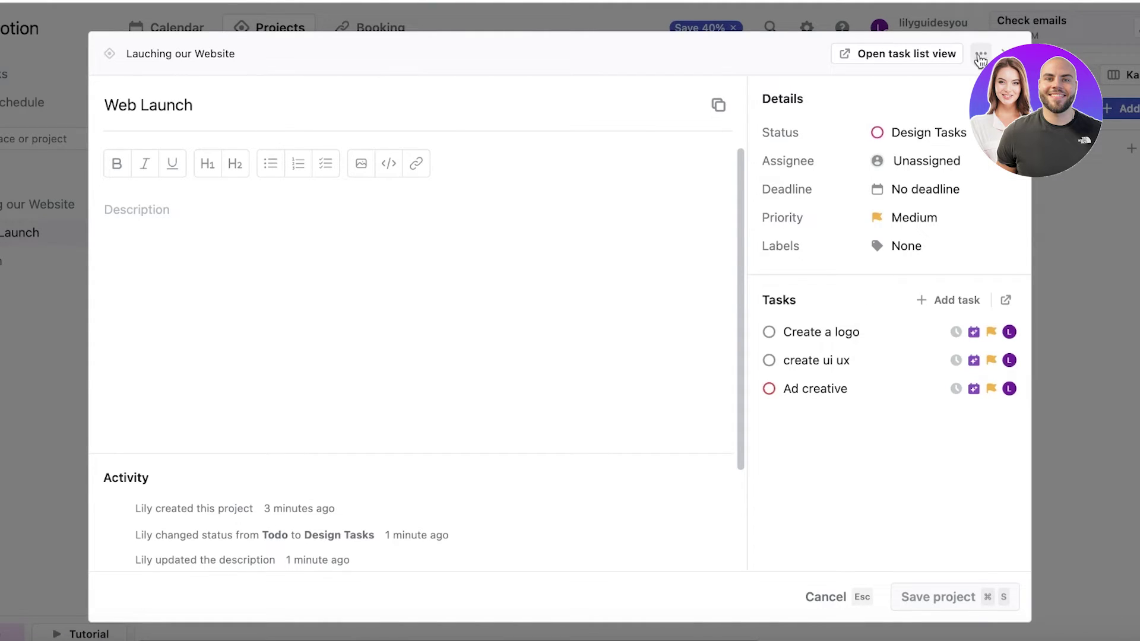
Step: Turn auto-scheduling on the Create a logo card on and back off
left_click(1005, 51)
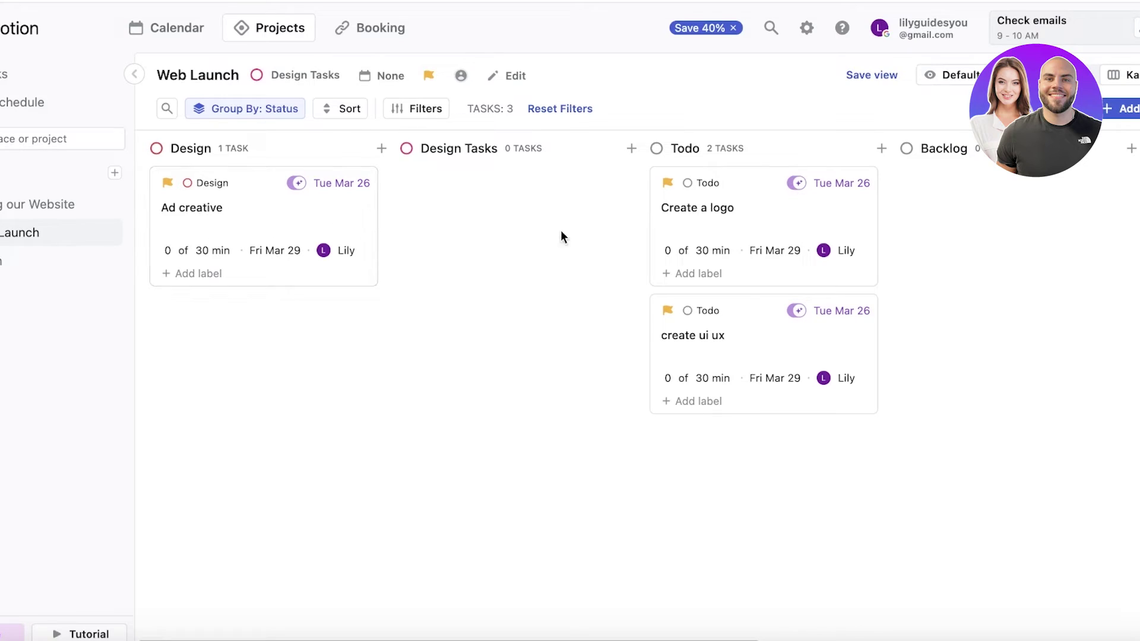
left_click(796, 184)
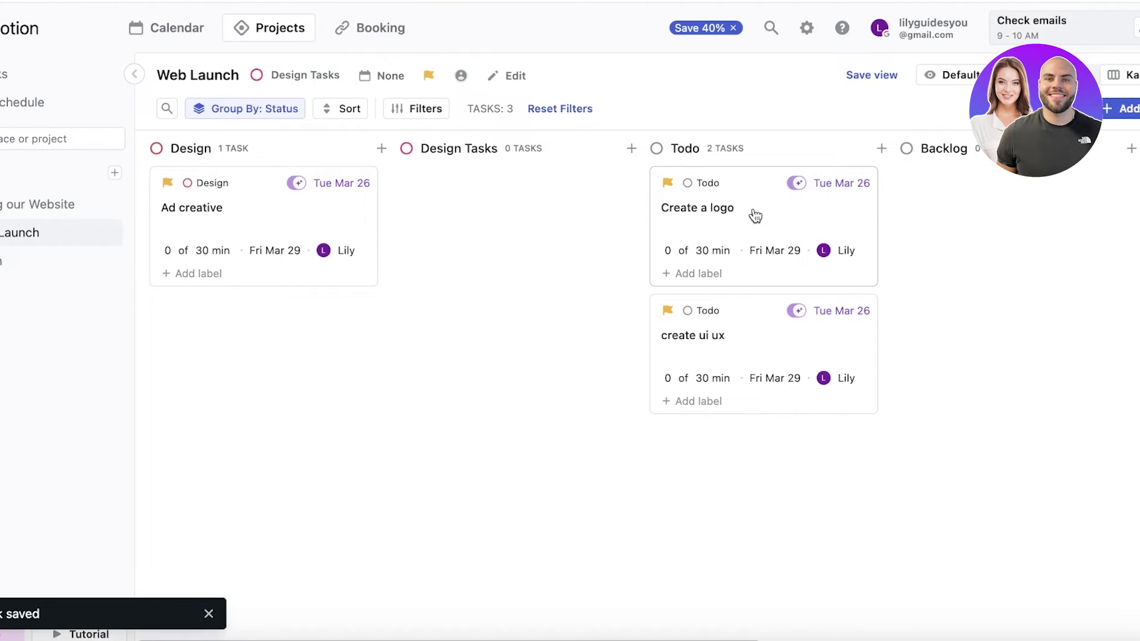
left_click(796, 184)
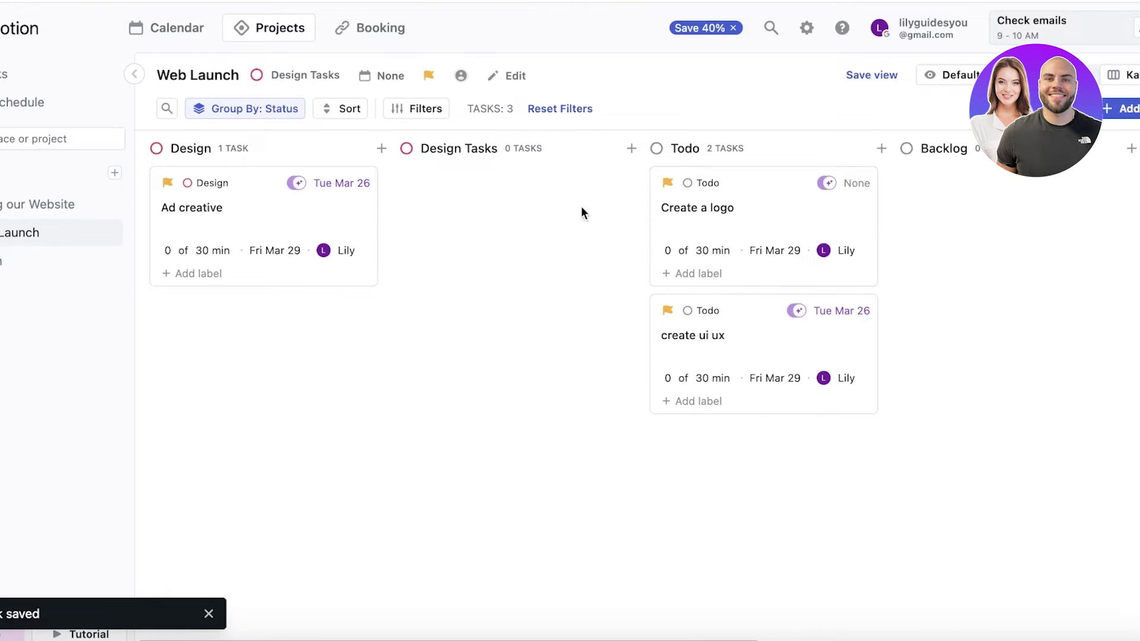
Step: Make Create a logo's Fri Mar 29 deadline a hard deadline, keeping No Chunks
left_click(811, 180)
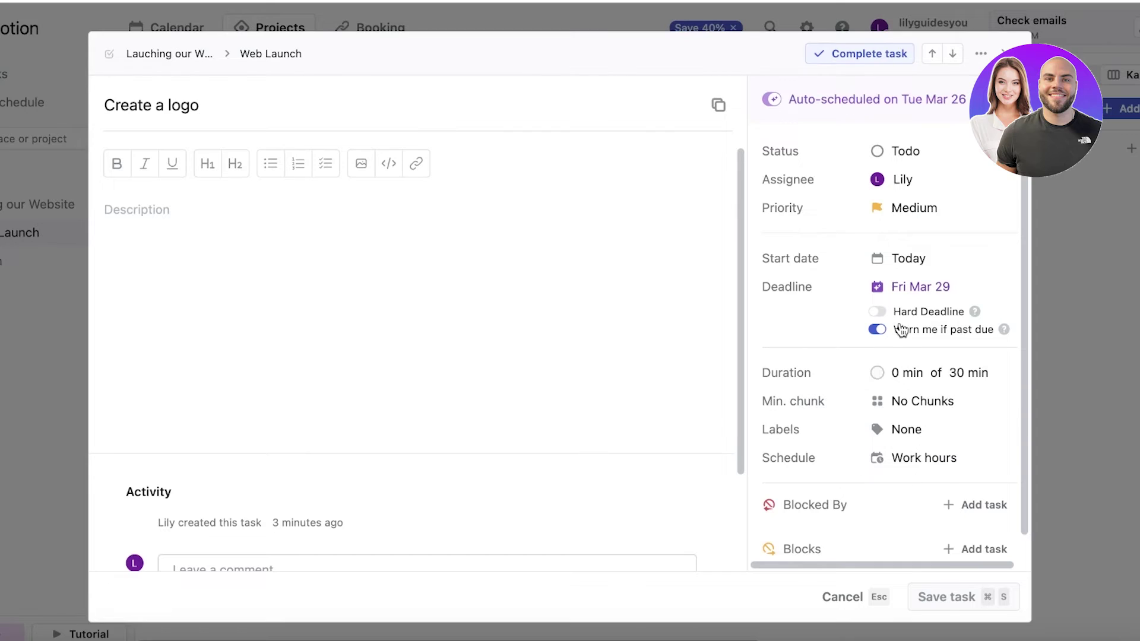
left_click(877, 310)
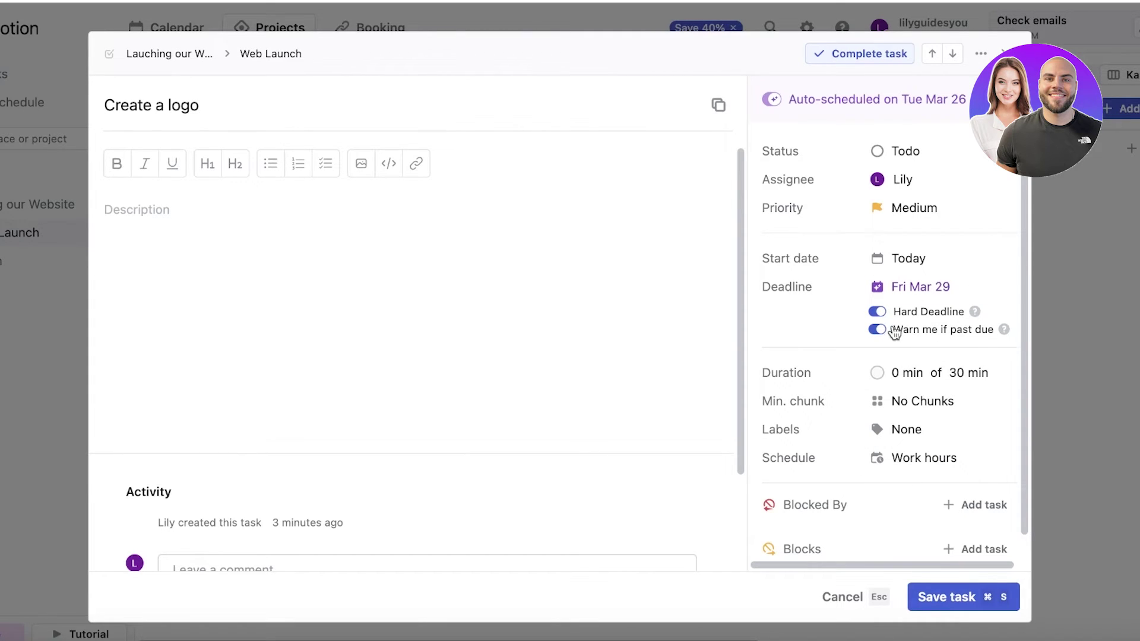
scroll(974, 336, "down", 1)
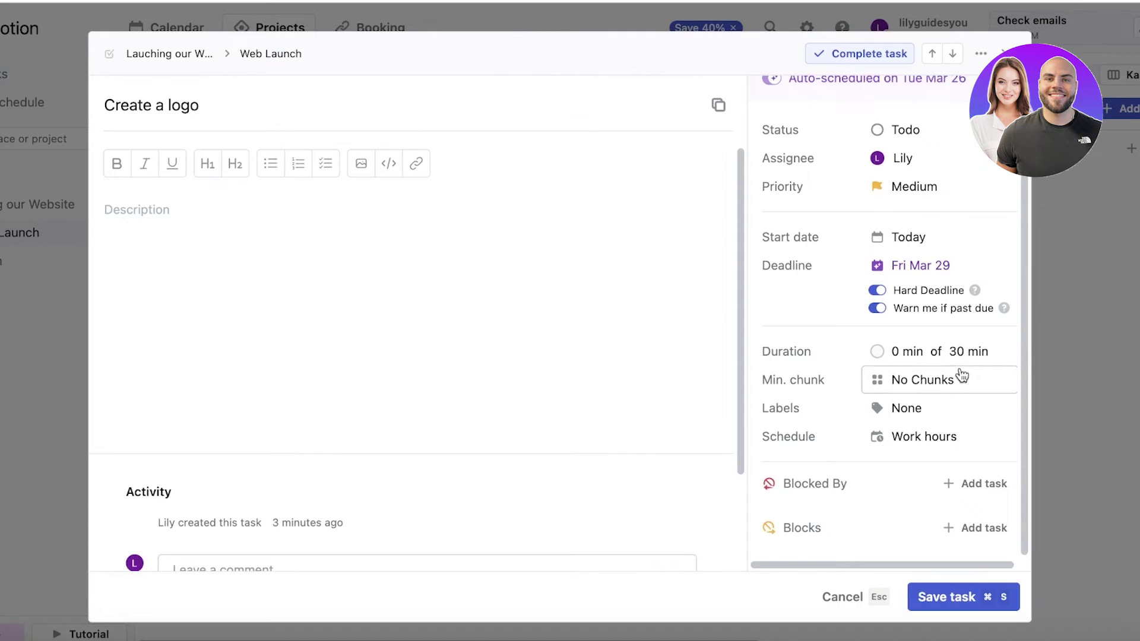
left_click(937, 386)
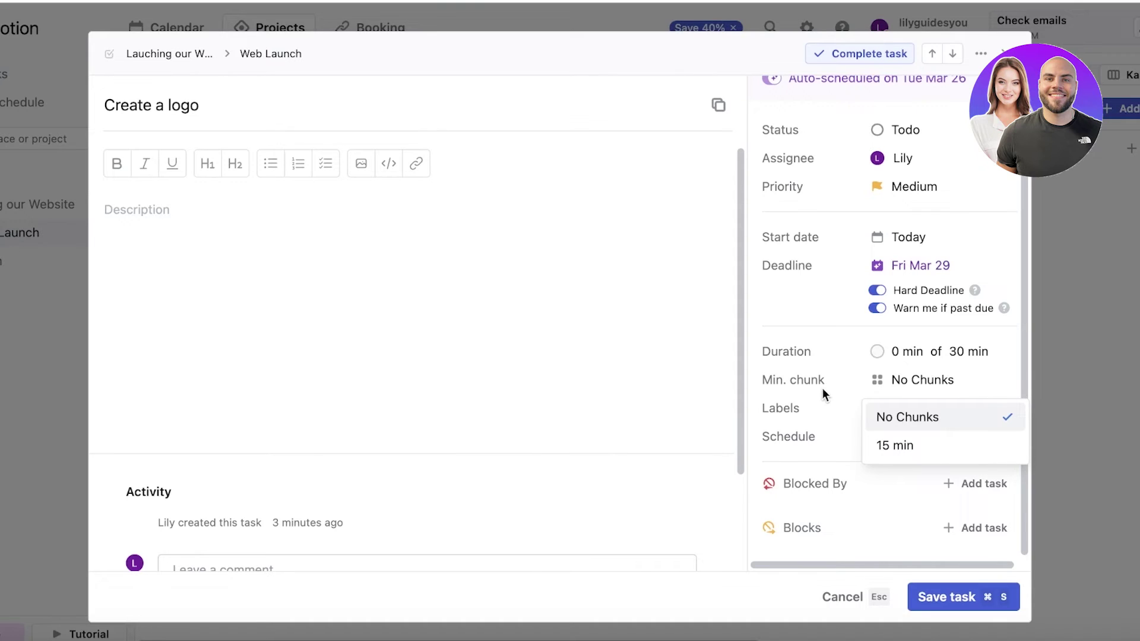
left_click(796, 391)
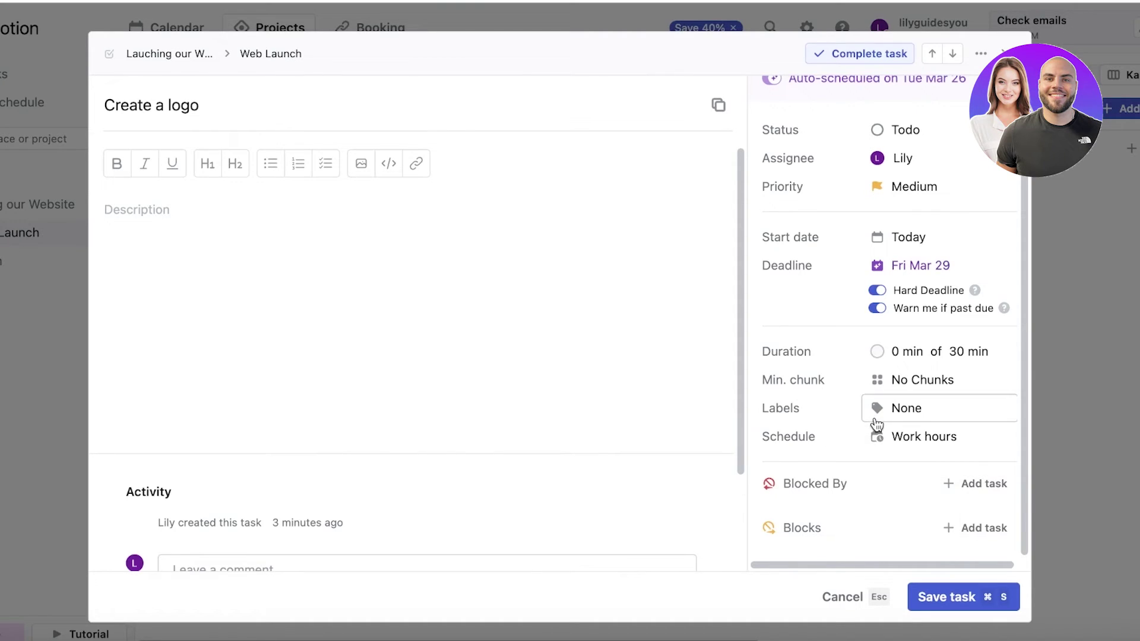
Step: Review the task's label and schedule options, keeping the Work hours schedule
left_click(874, 416)
left_click(861, 415)
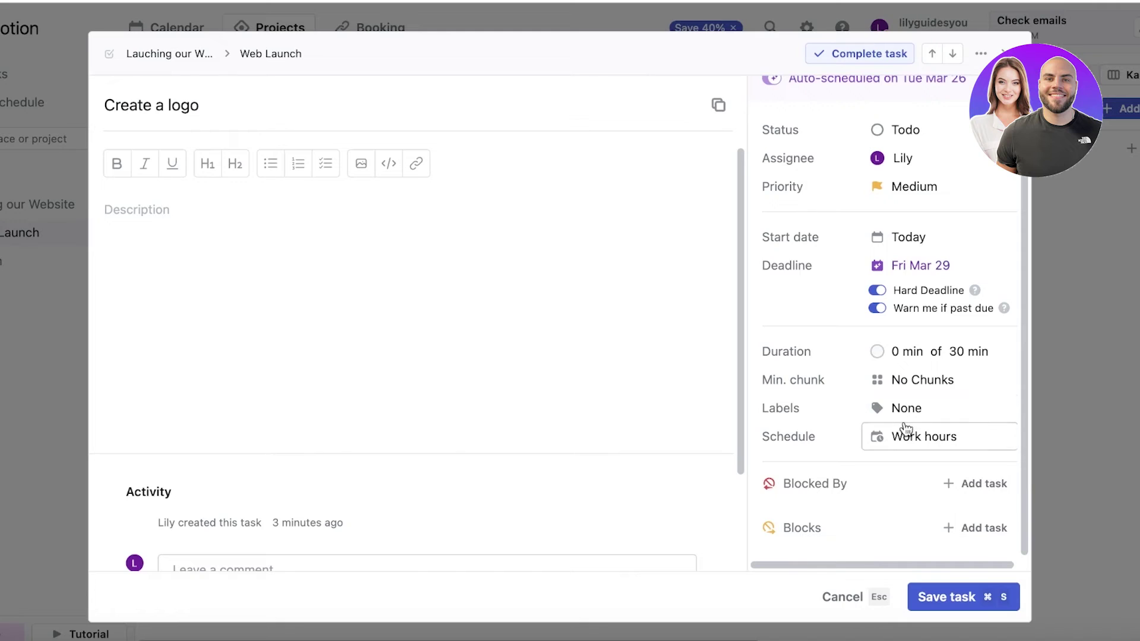
left_click(963, 437)
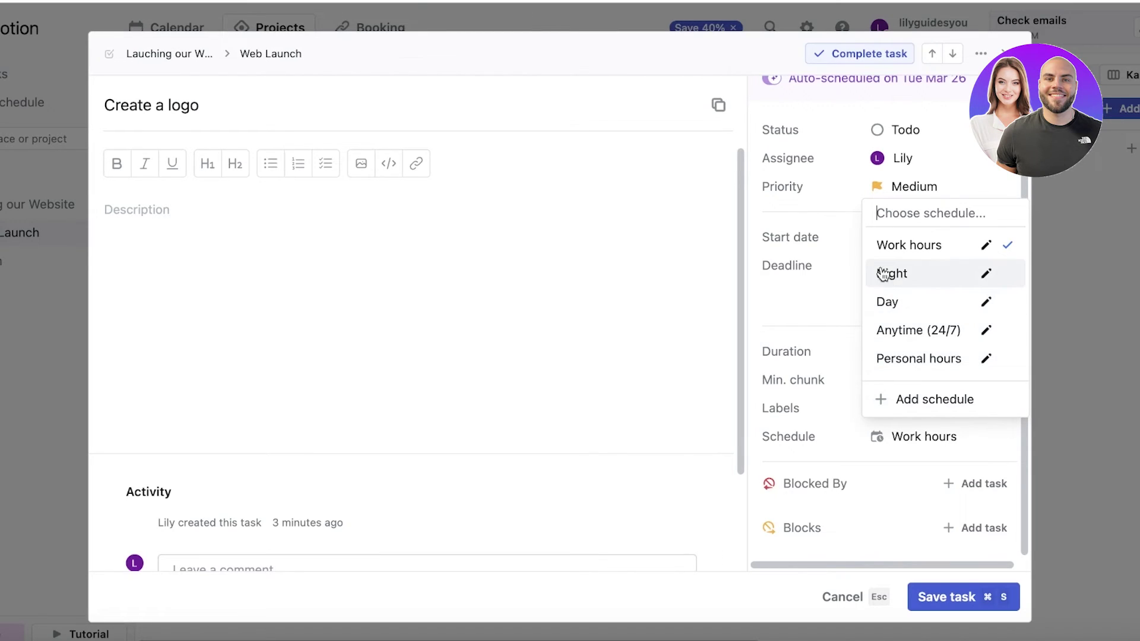
left_click(700, 381)
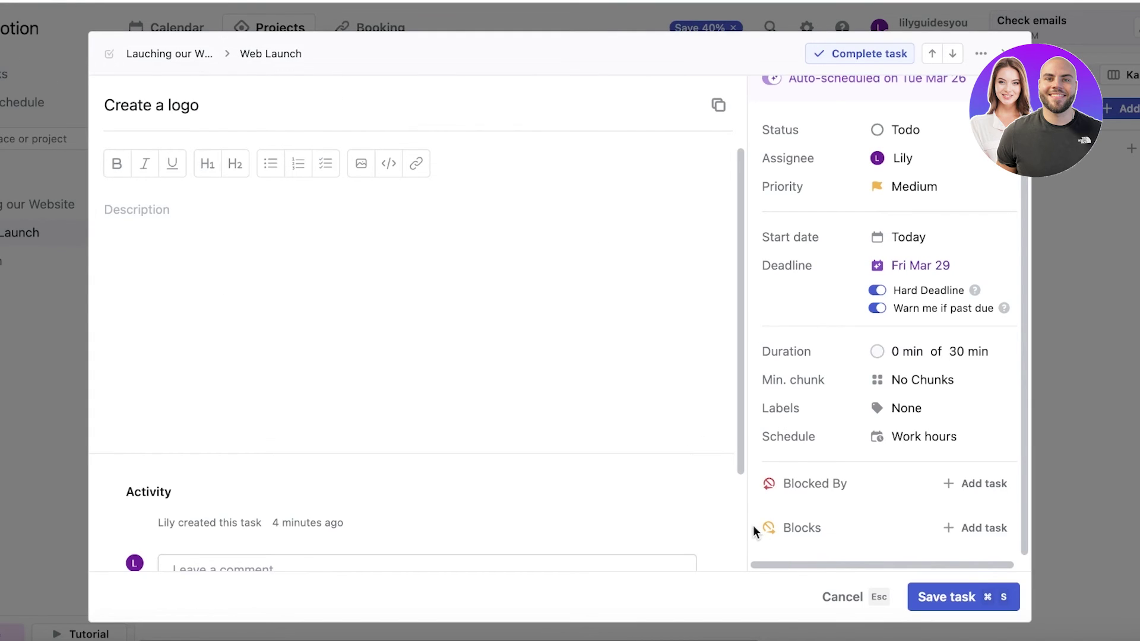
Step: Select the word Blocks, click into the empty description, then try closing the task
left_click_drag(753, 526, 874, 536)
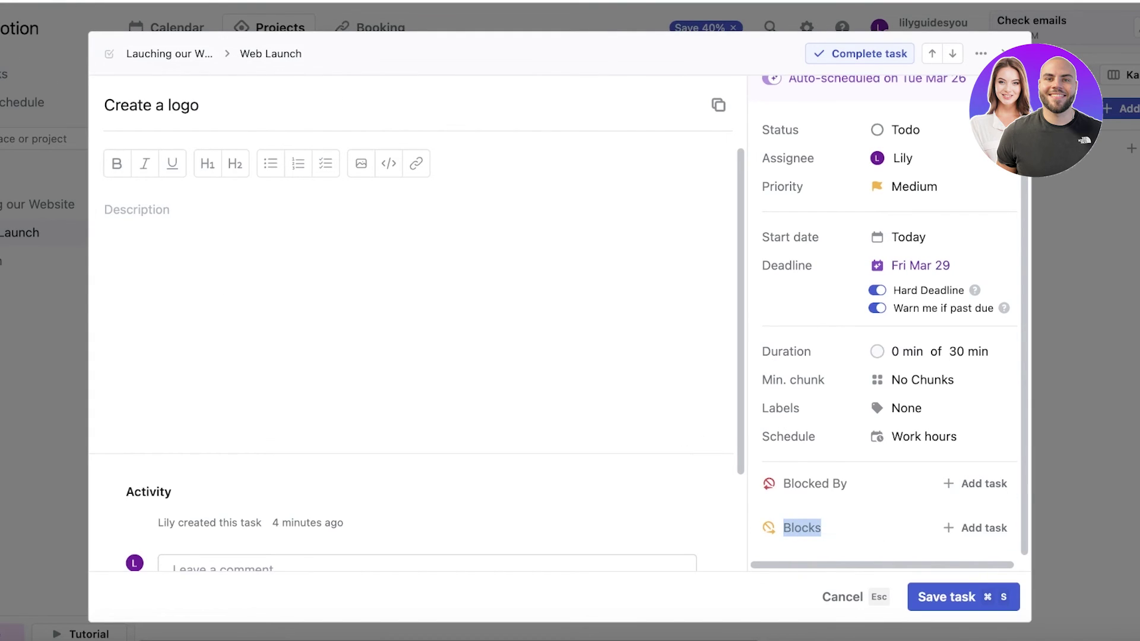
left_click(440, 304)
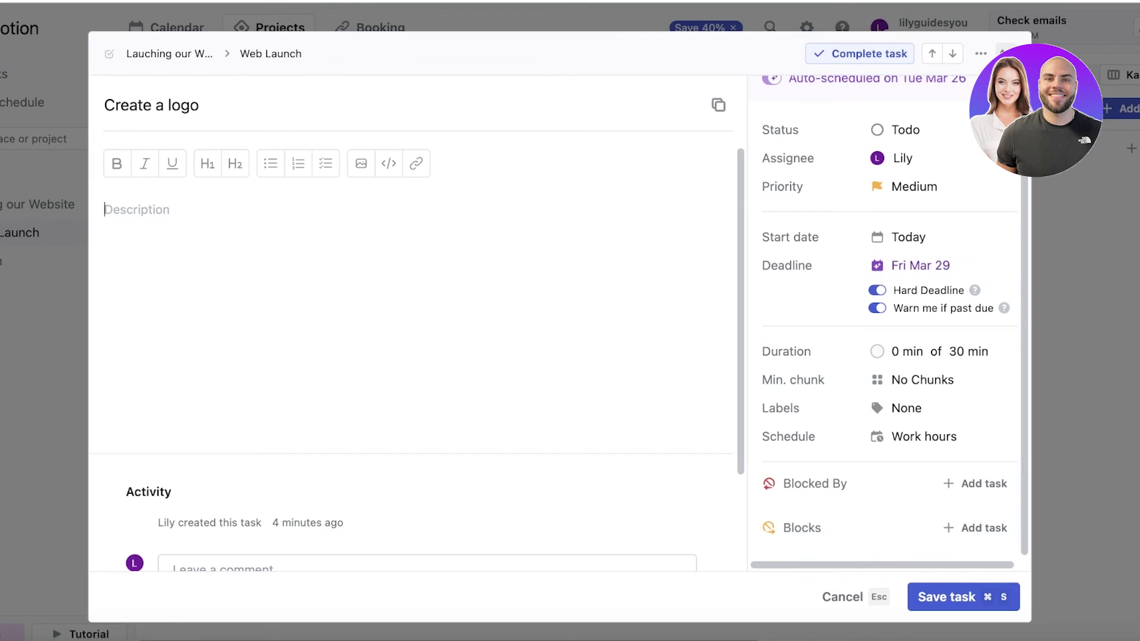
left_click(723, 24)
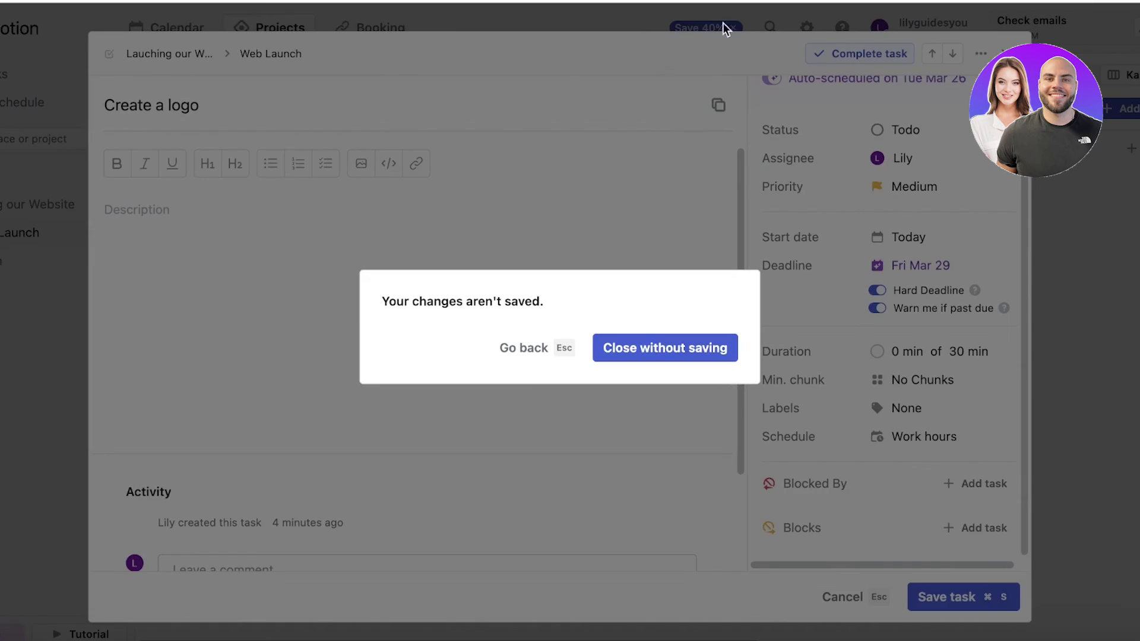
Step: Discard the task edits, move Ad creative into Design Tasks, and drag Create a logo to Completed
left_click(611, 357)
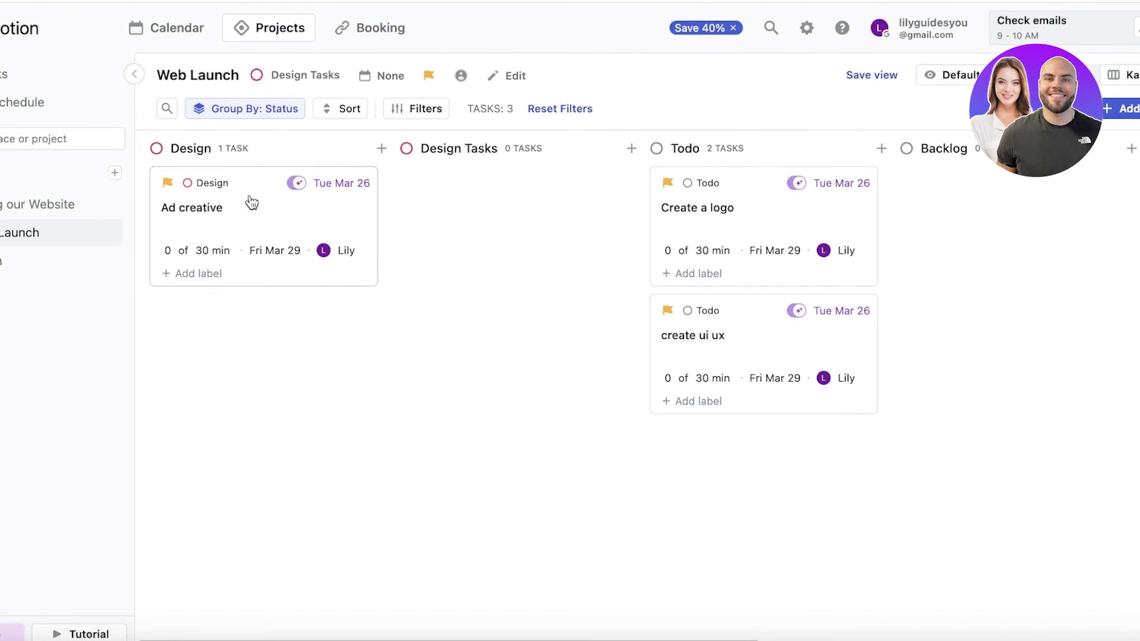
left_click_drag(250, 201, 460, 208)
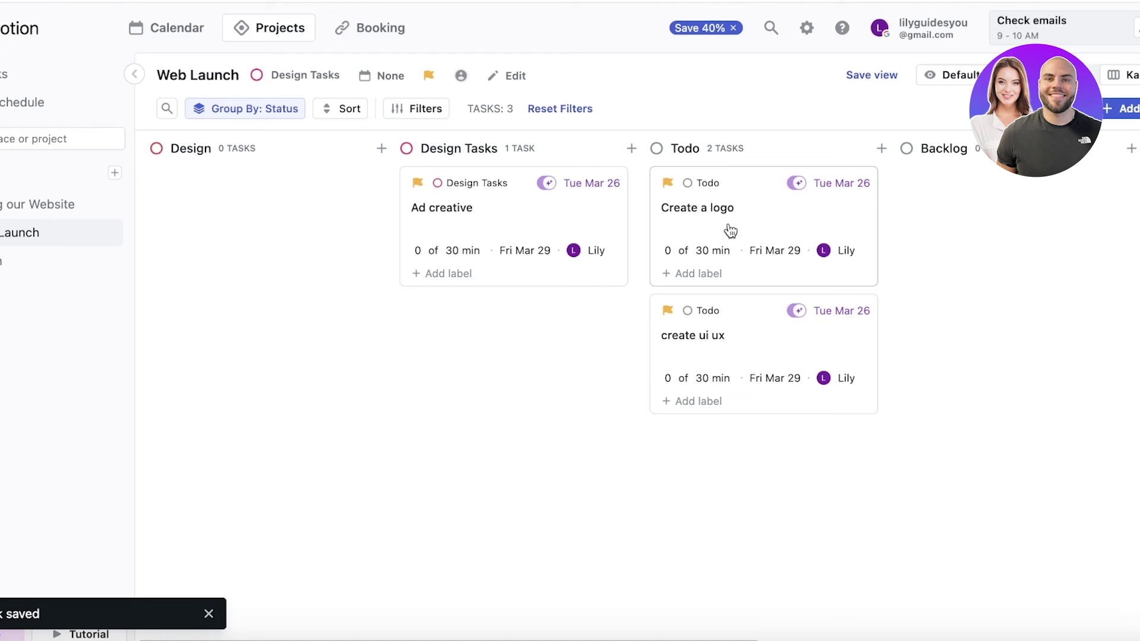
left_click_drag(725, 219, 797, 253)
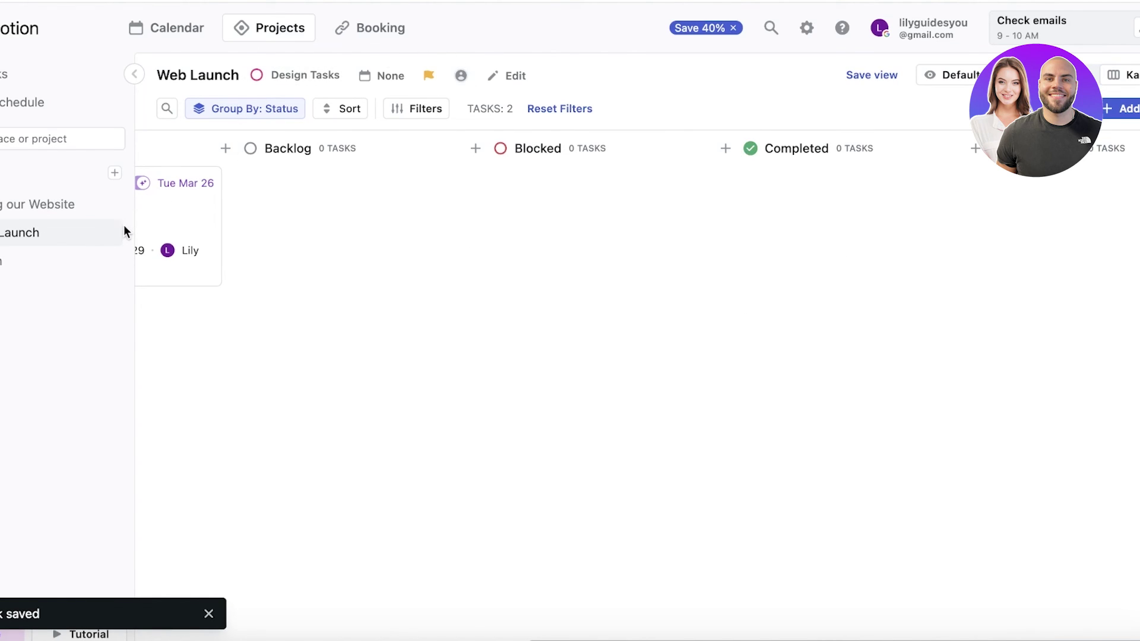
mouse_move(116, 237)
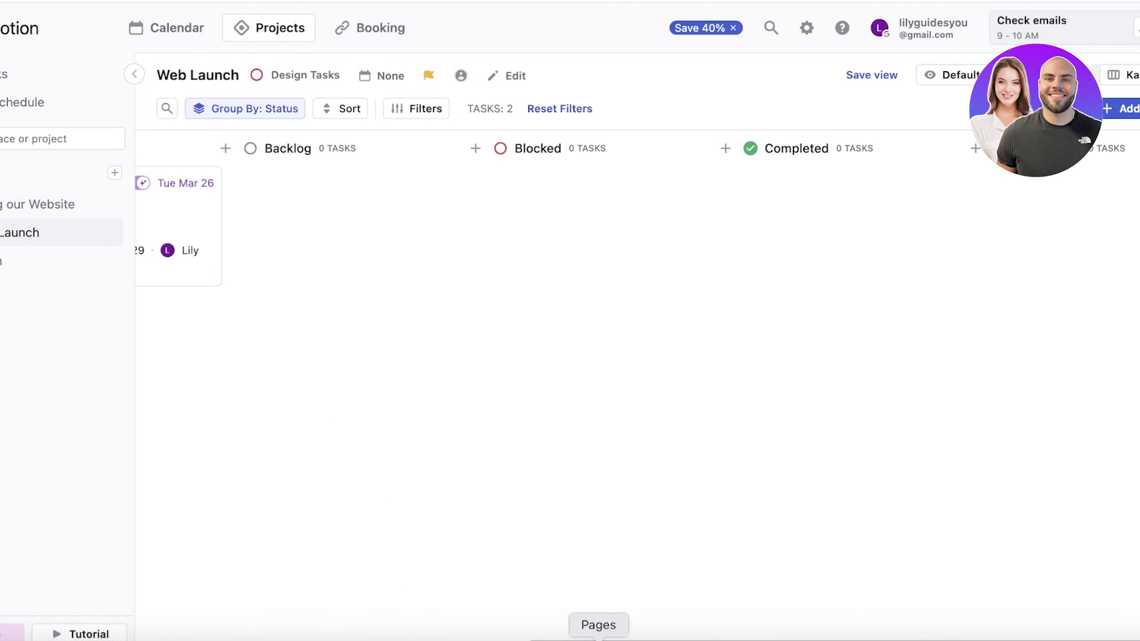
left_click_drag(564, 639, 196, 628)
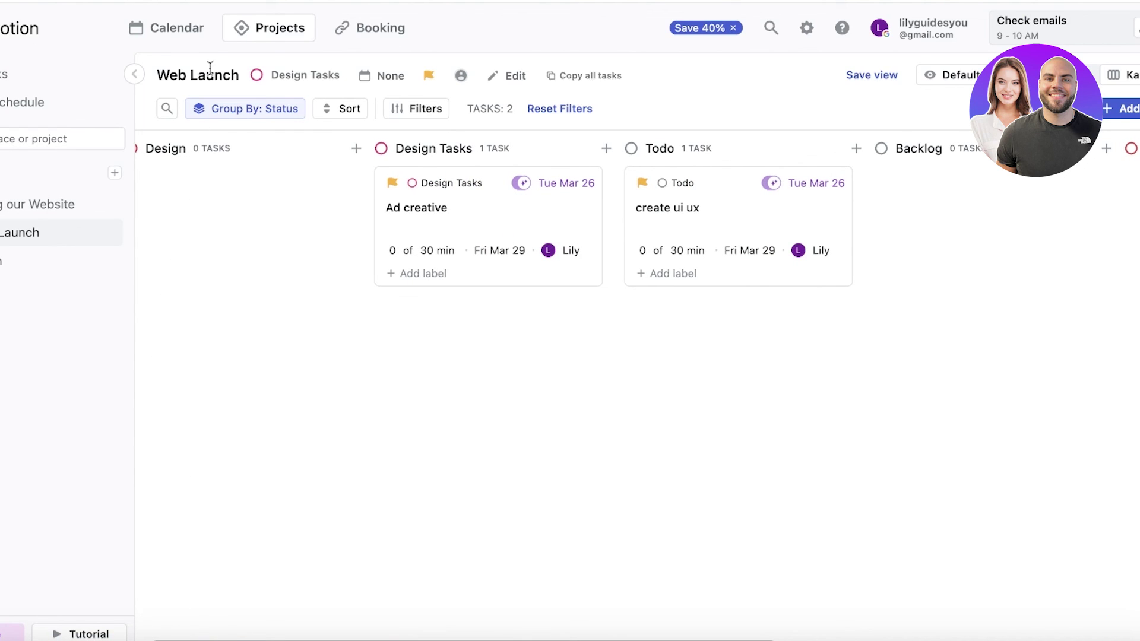
Step: View the calendar week, dismiss the Link calendars prompt, and open My Tasks under Projects
left_click(178, 27)
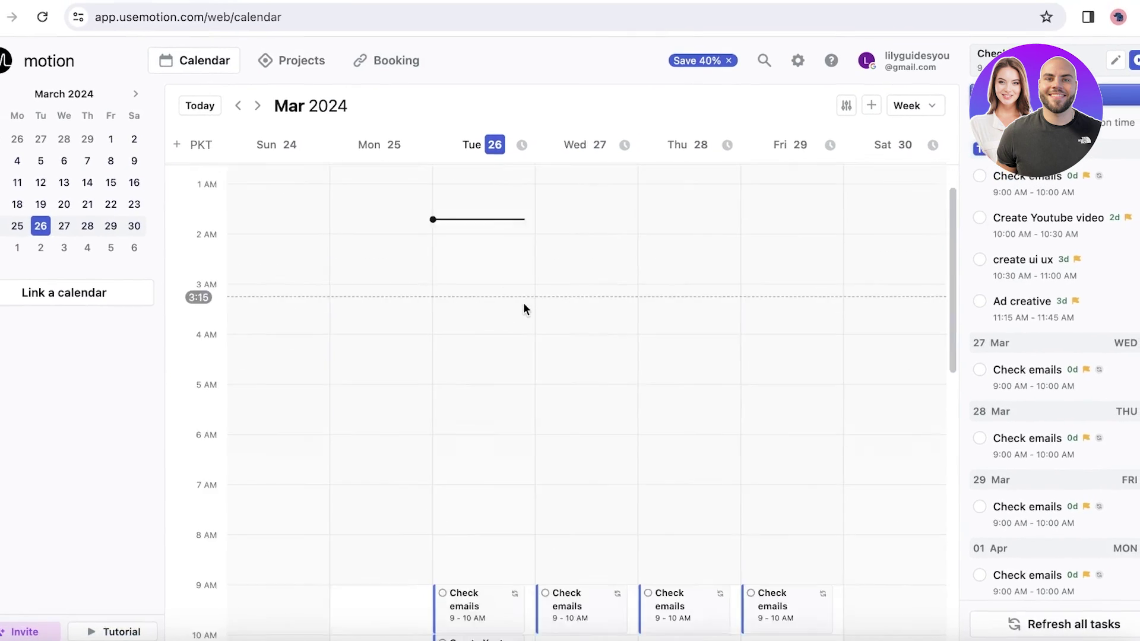
scroll(523, 308, "down", 6)
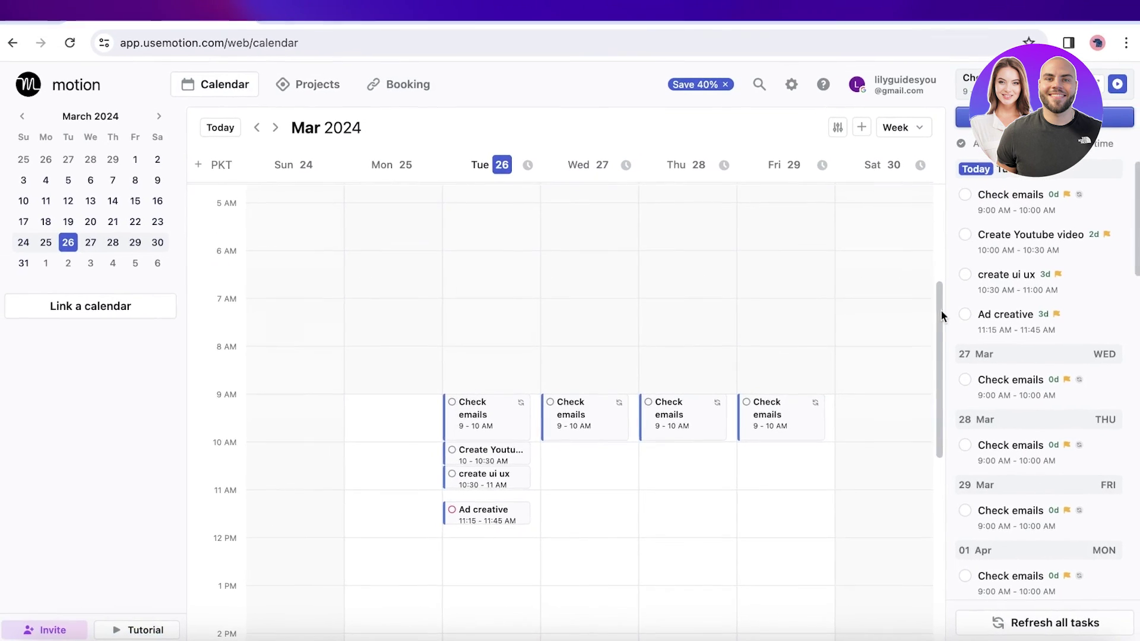
scroll(762, 300, "up", 7)
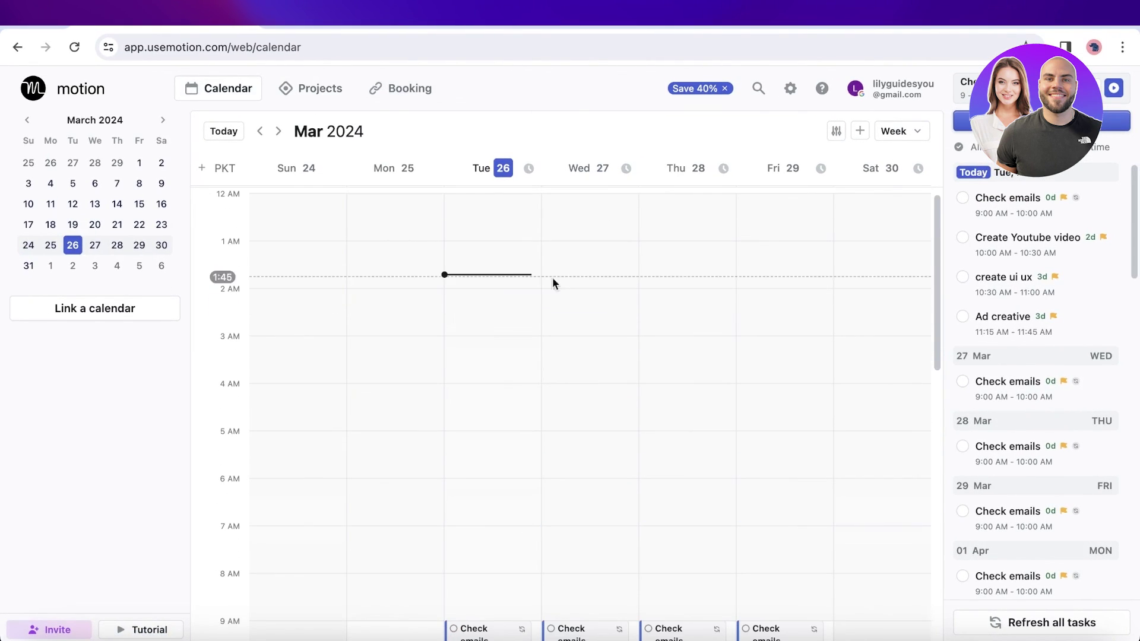
left_click(423, 92)
left_click(571, 191)
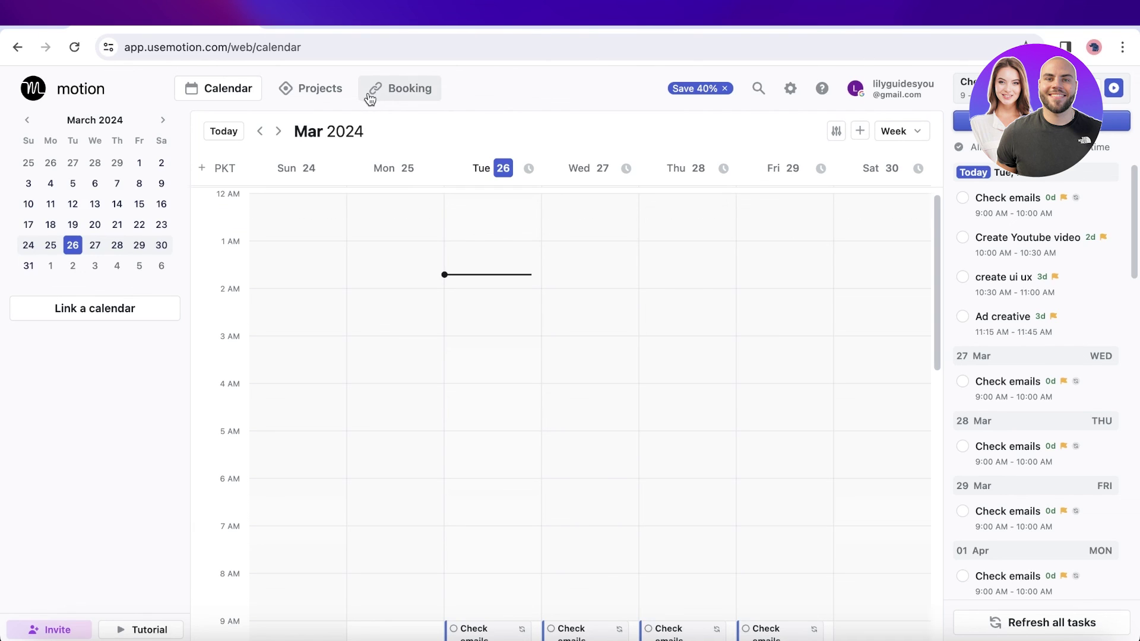
left_click(287, 103)
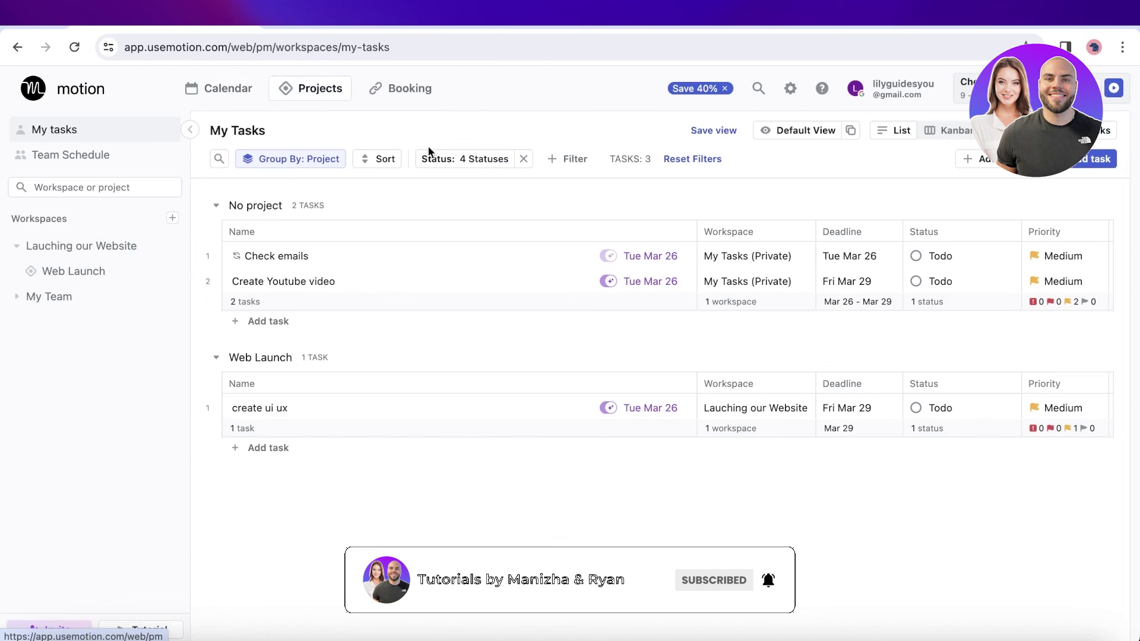